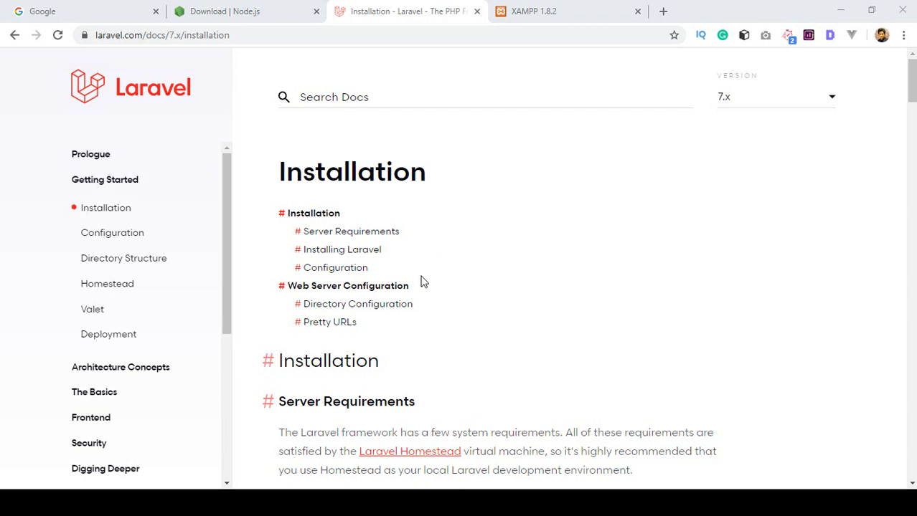
Check the Apache and MySQL modules in the XAMPP Control Panel and the PHP version on the localhost XAMPP page
key("alt+Tab")
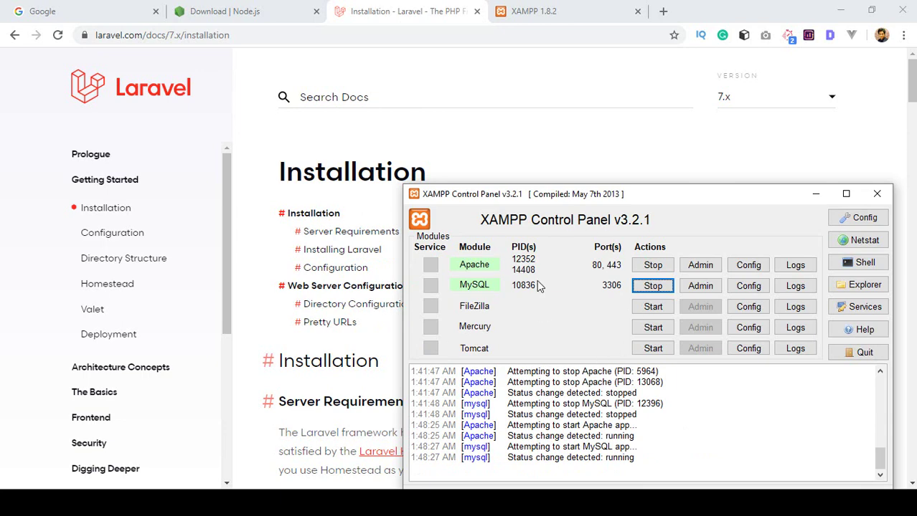
left_click(514, 5)
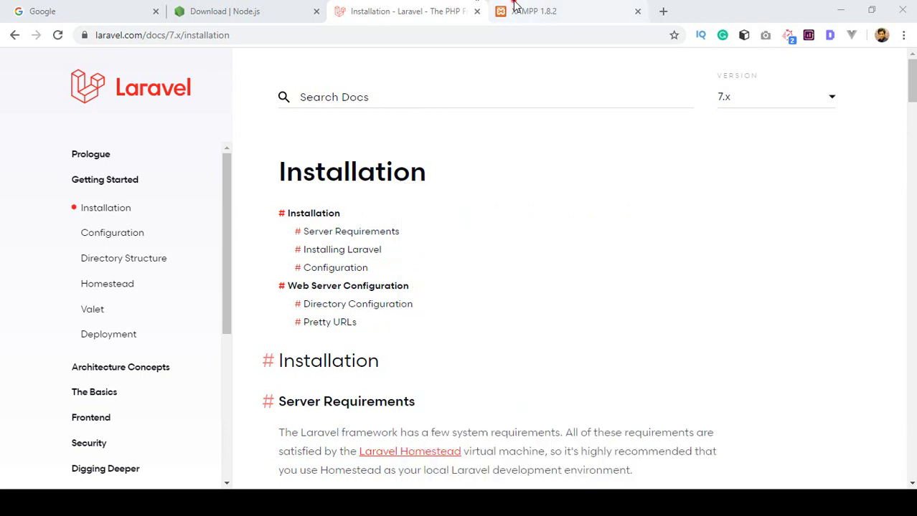
left_click(515, 9)
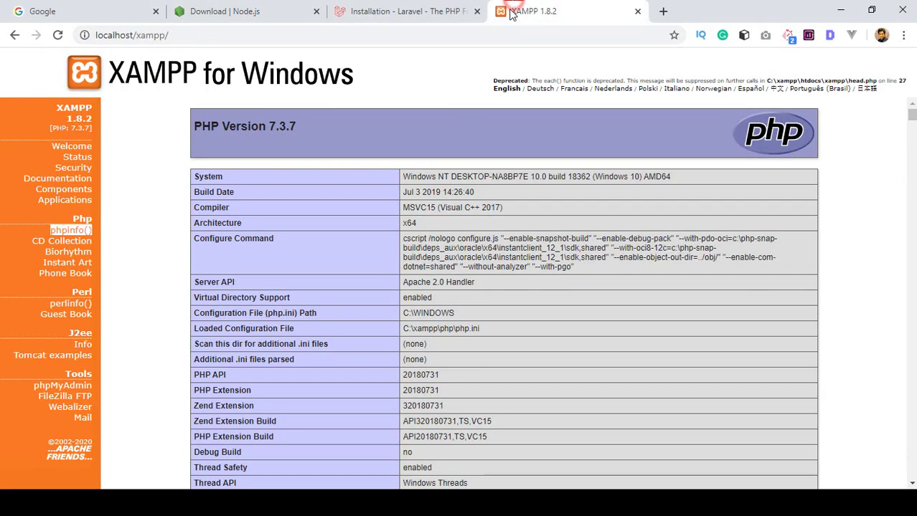
double_click(270, 127)
left_click(311, 122)
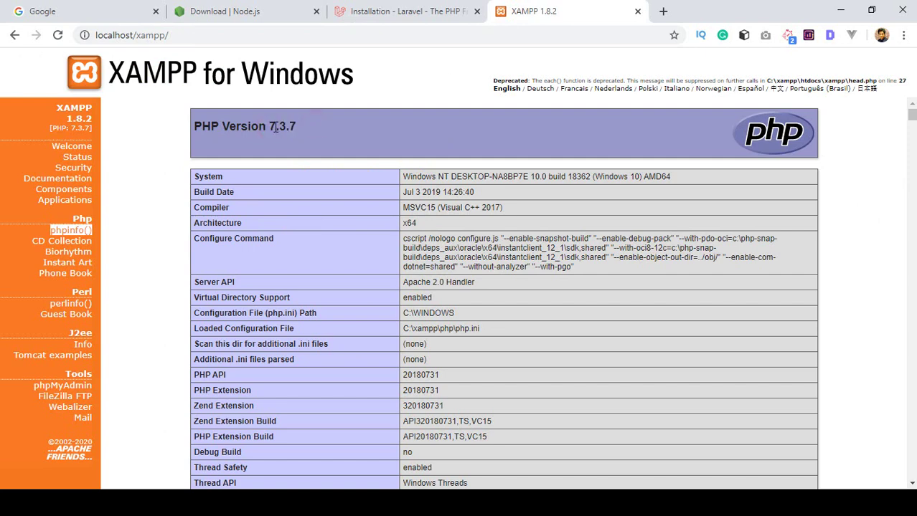
View the Node.js downloads page and read the Laravel 7.x installation instructions through to the Via Composer Create-Project section
left_click(257, 8)
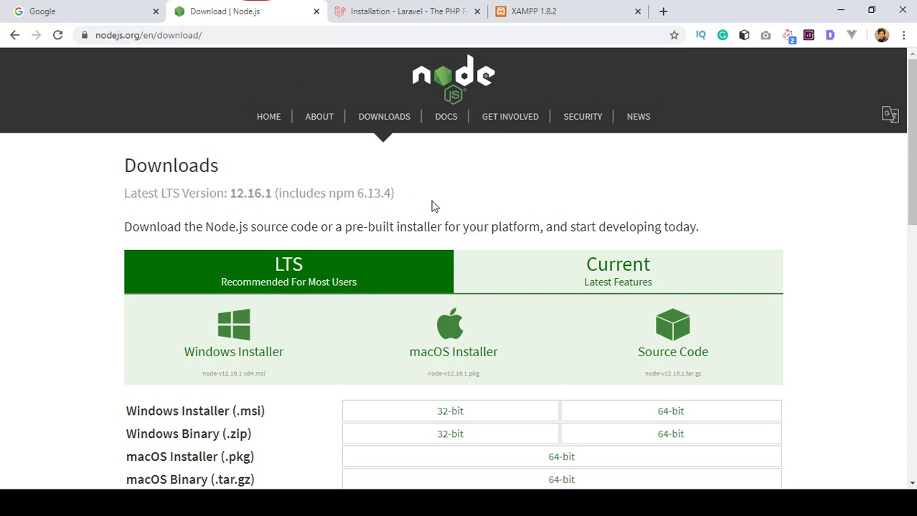
left_click(399, 11)
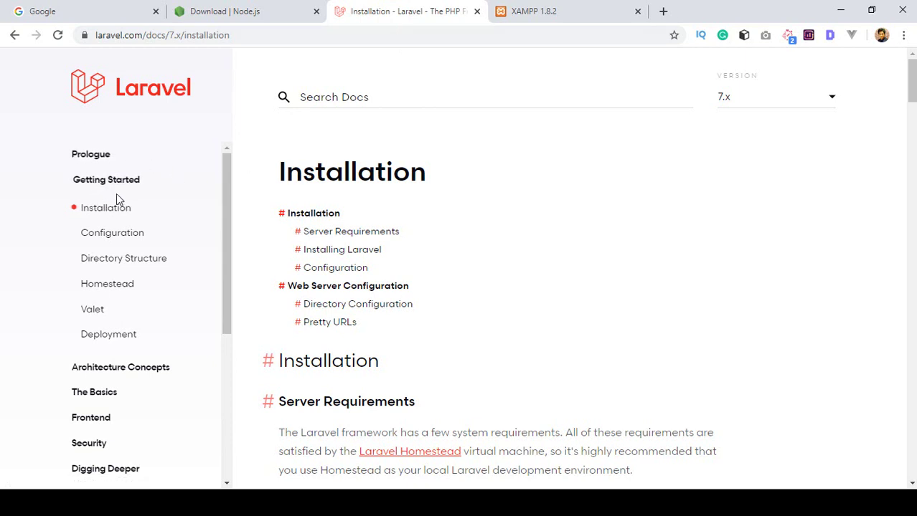
left_click(104, 207)
scroll(407, 206, "down", 5)
scroll(406, 205, "down", 6)
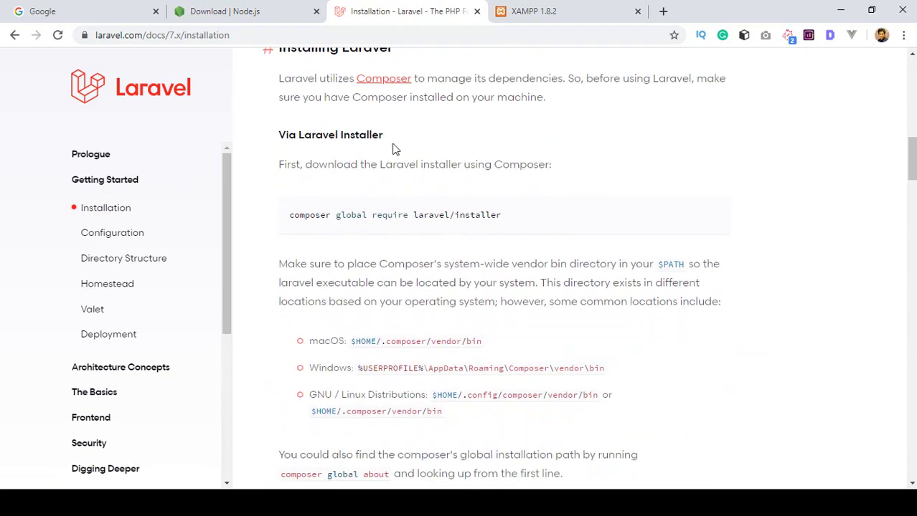
scroll(410, 165, "up", 1)
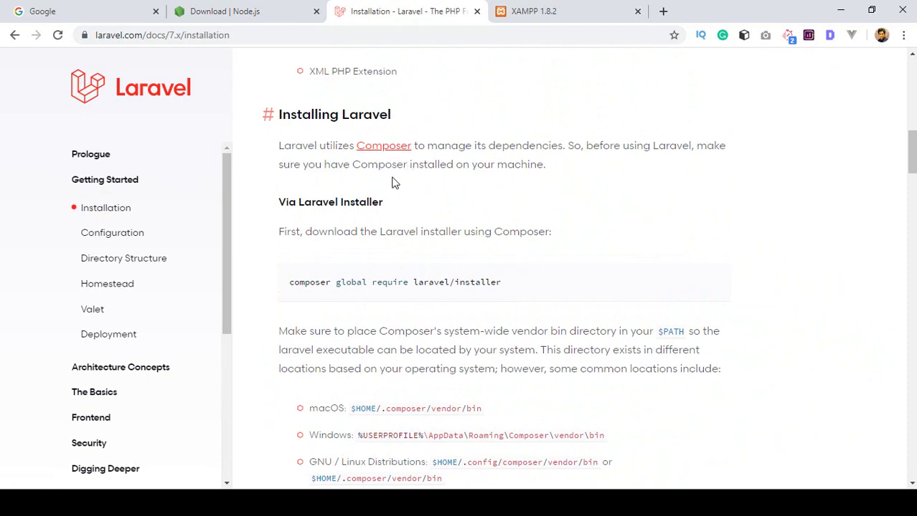
scroll(398, 186, "down", 8)
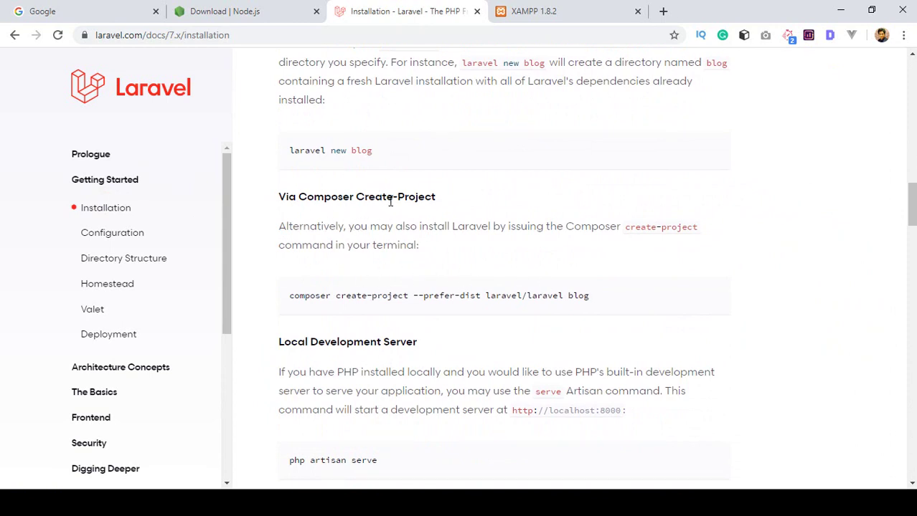
Open the getcomposer.org download page in a new browser tab and copy the four-line command-line installation script
left_click(663, 11)
left_click(594, 35)
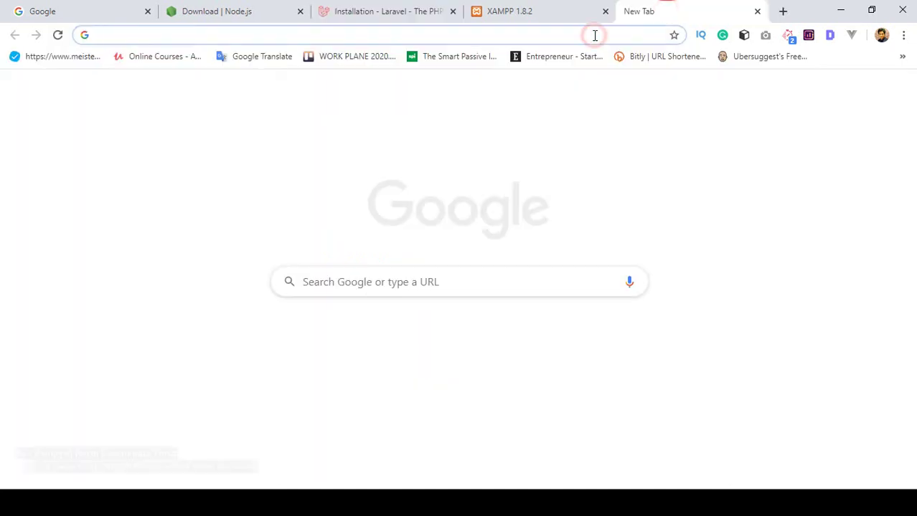
type("ge")
key("Return")
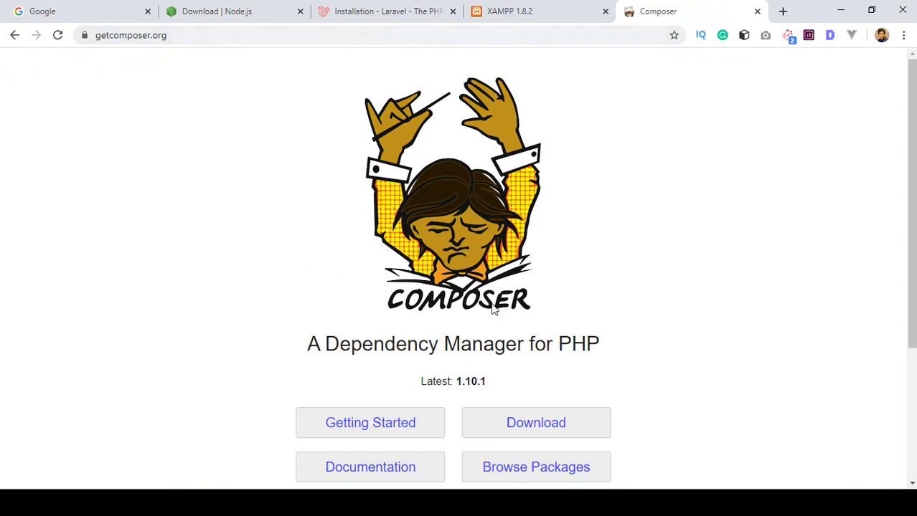
left_click(524, 424)
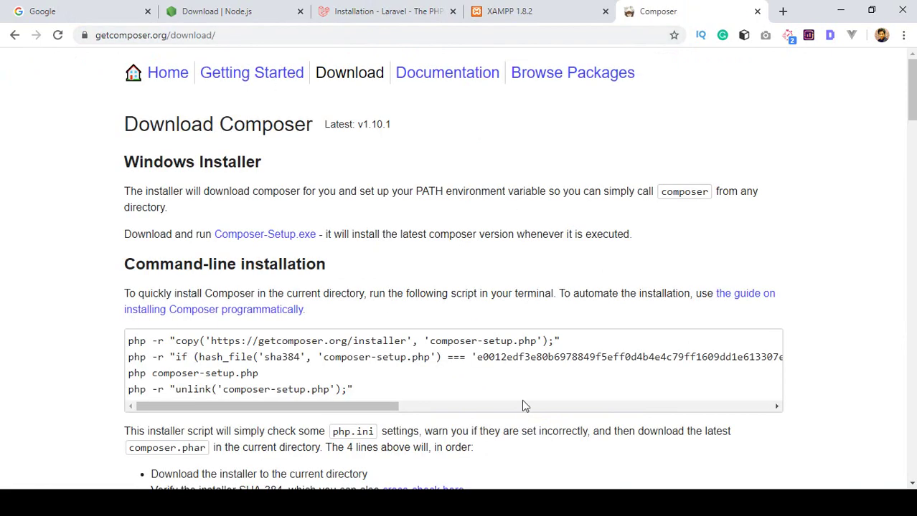
scroll(452, 293, "down", 1)
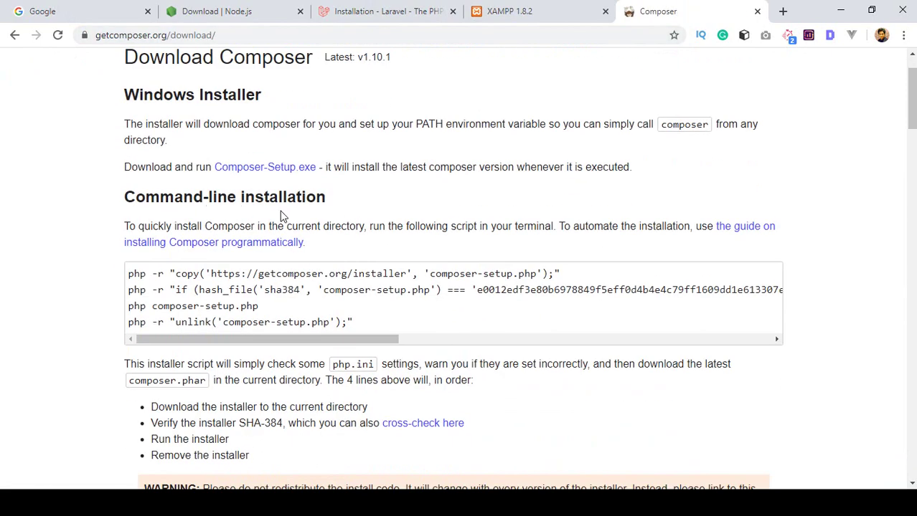
left_click_drag(352, 322, 112, 276)
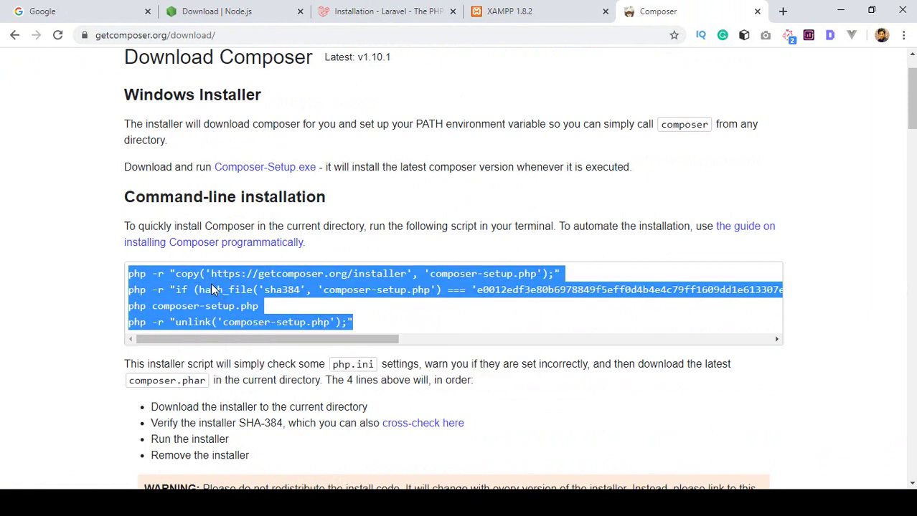
Switch to File Explorer and open a command prompt in the C:\xampp\htdocs\pro4 folder
key("alt+Tab")
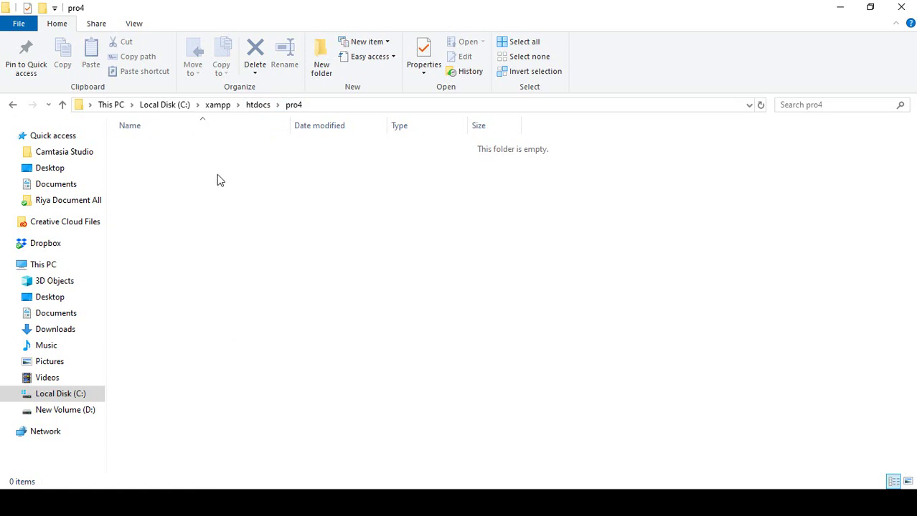
left_click(319, 105)
type("cmd")
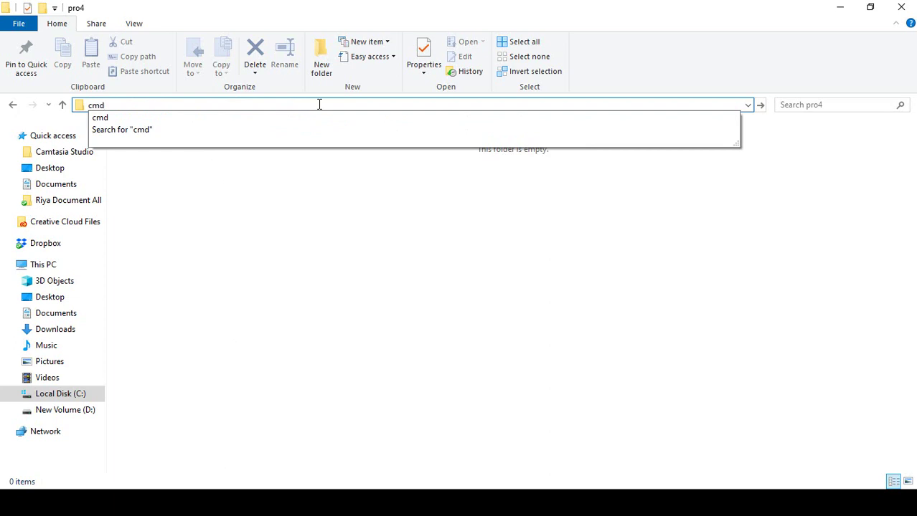
key("Return")
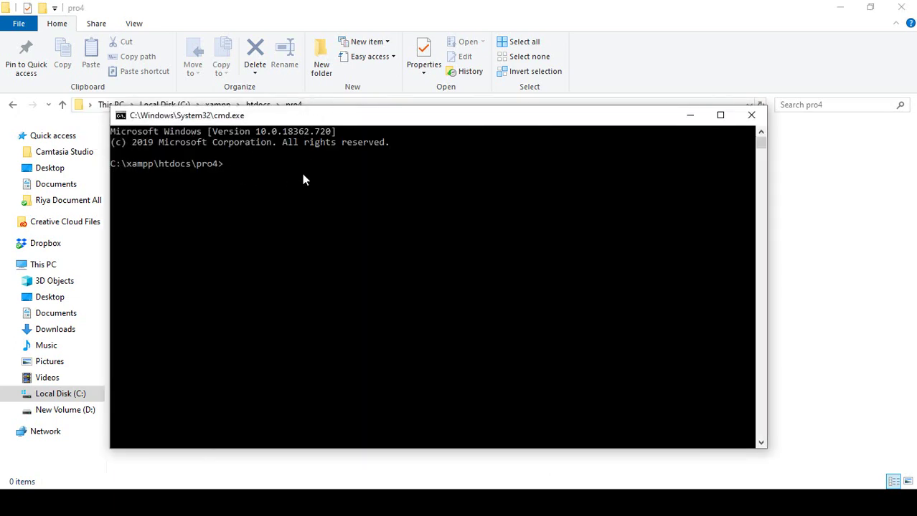
Run the copied Composer installation script in the pro4 folder, including php composer-setup.php, and move the console window clear of the file list
type("php -r \"copy('https://getcomposer.org/installer', 'composer-setup.php');\"")
key("Return")
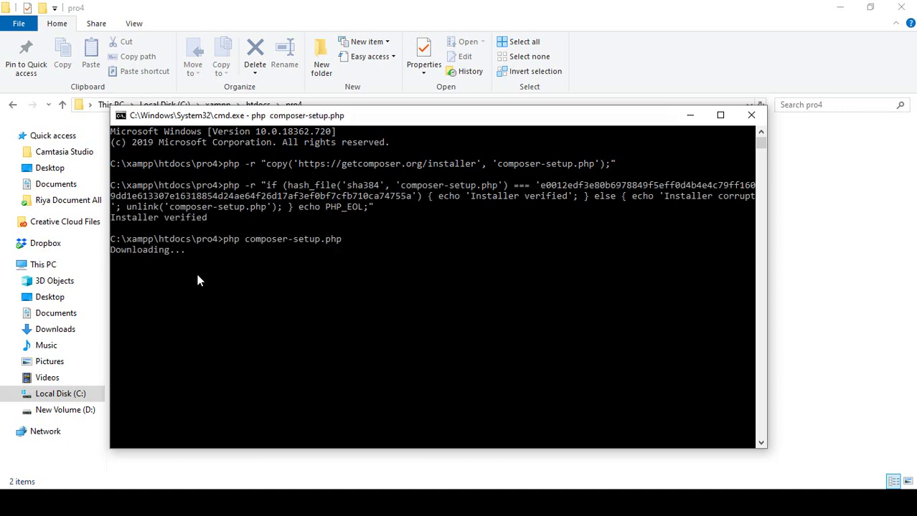
left_click_drag(311, 119, 427, 121)
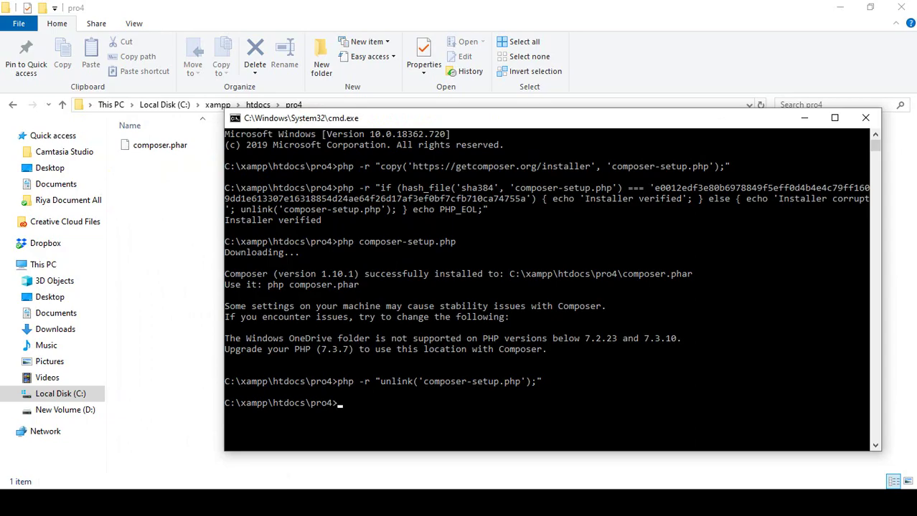
Return to the Laravel installation page in the browser and copy the command composer create-project --prefer-dist laravel/laravel blog
key("alt+Tab")
left_click(396, 11)
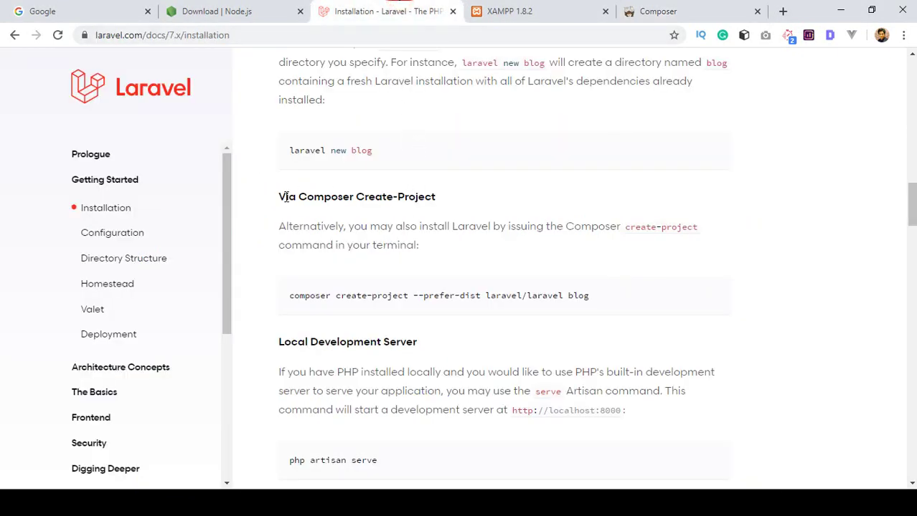
left_click_drag(285, 197, 453, 198)
left_click(453, 198)
scroll(459, 201, "down", 1)
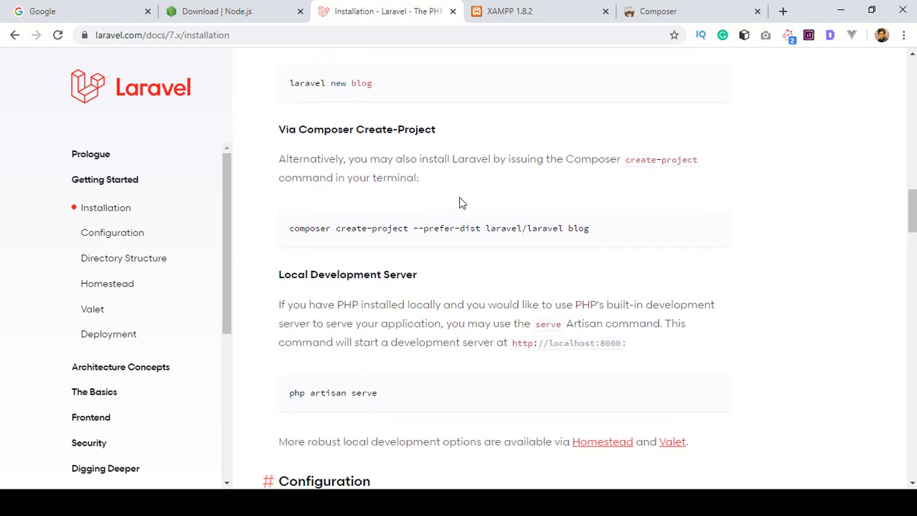
left_click_drag(290, 228, 610, 229)
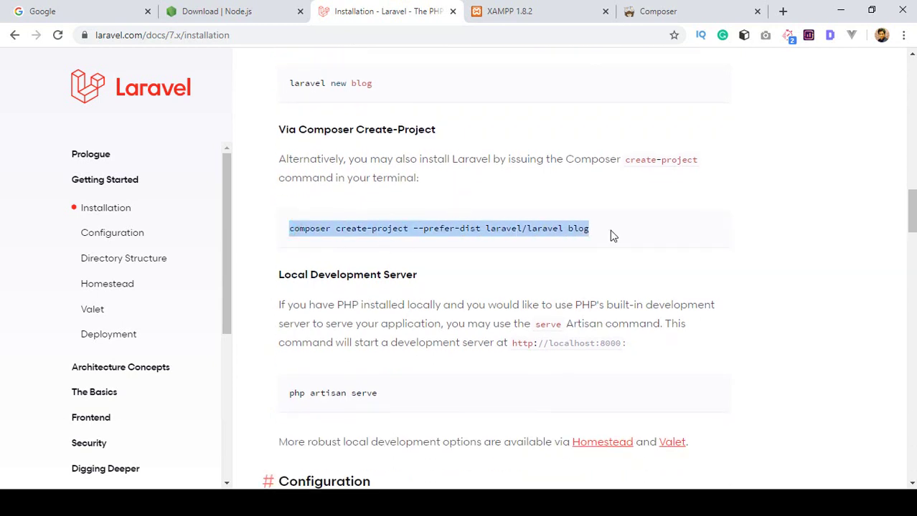
right_click(507, 233)
left_click(538, 245)
Switch to the command prompt and paste the create-project command, replacing the project name blog with udemy
left_click(566, 503)
scroll(430, 328, "down", 1)
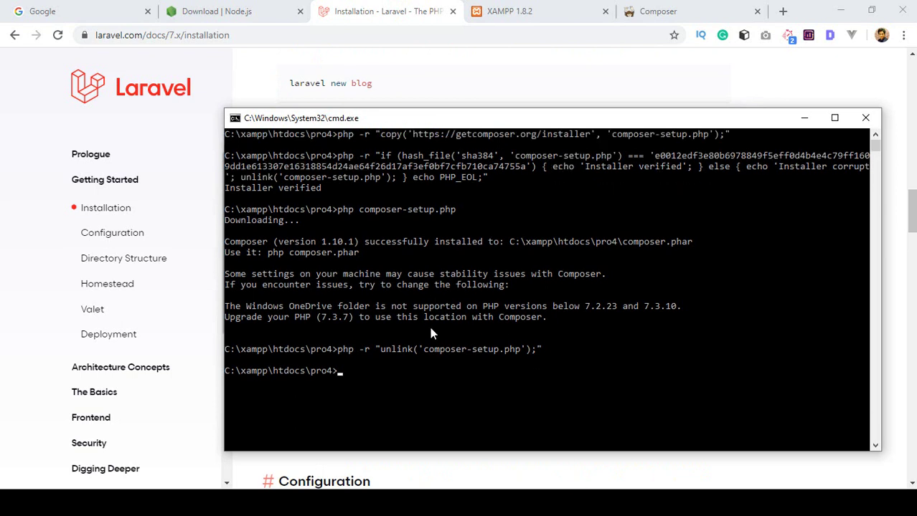
right_click(347, 370)
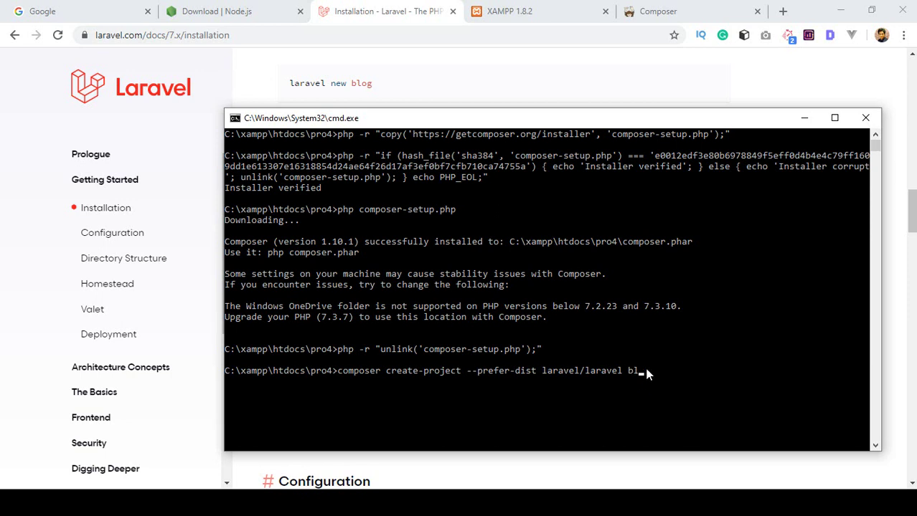
type("udemy")
Run the create-project command in the pro4 folder and open the generated udemy folder in File Explorer
left_click(193, 488)
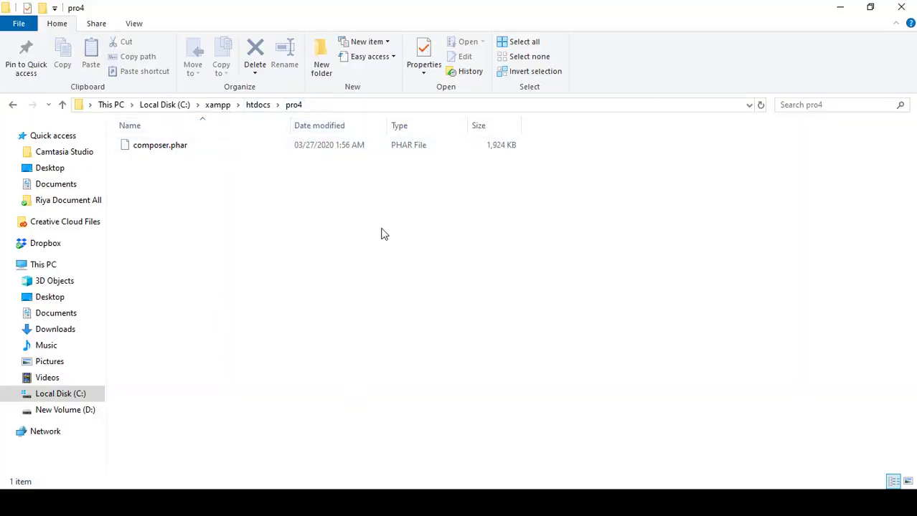
key("alt+Tab")
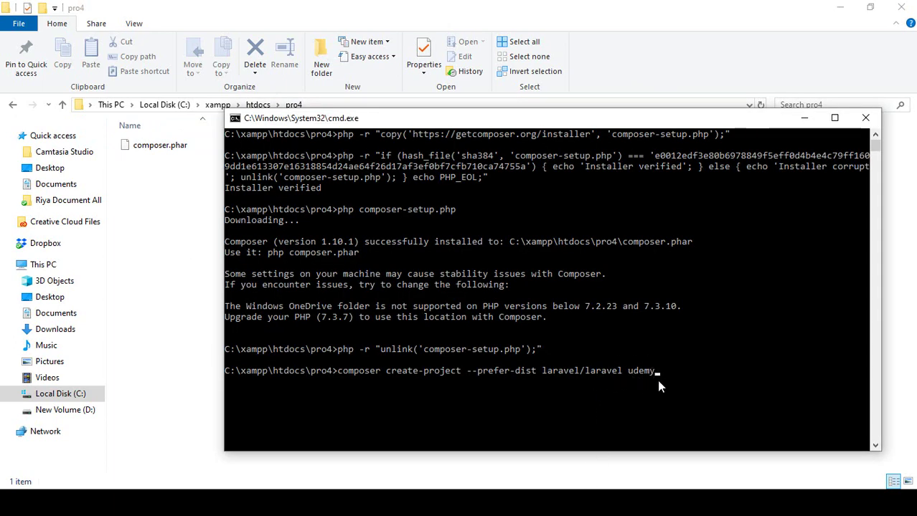
key("Return")
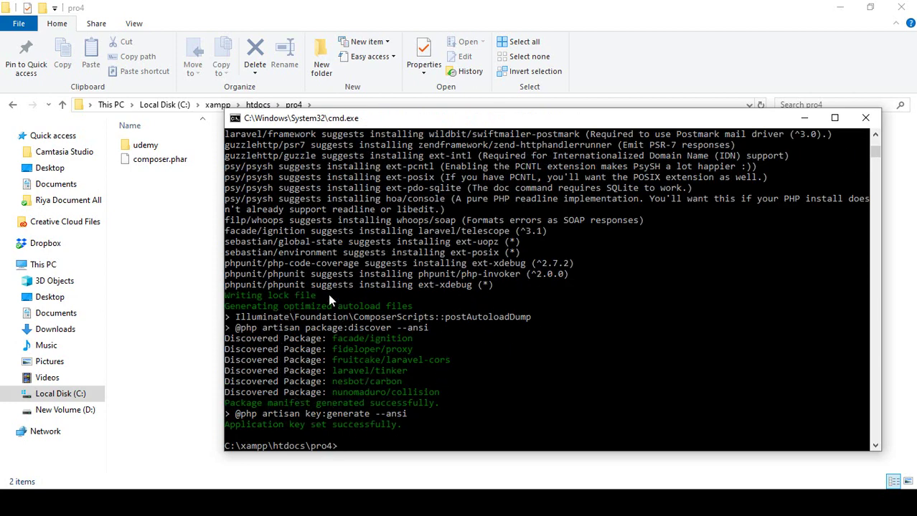
left_click(151, 147)
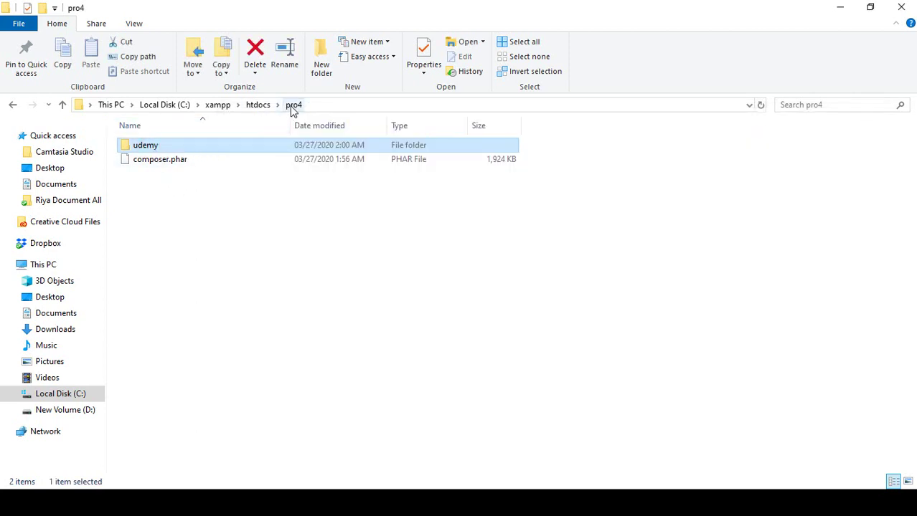
double_click(163, 145)
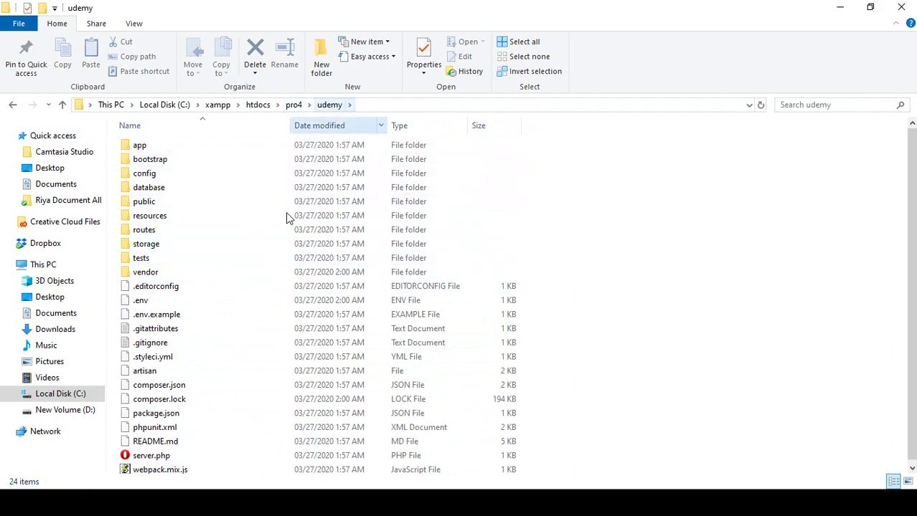
Switch back to the browser and close the Composer and XAMPP pages
key("alt+Tab")
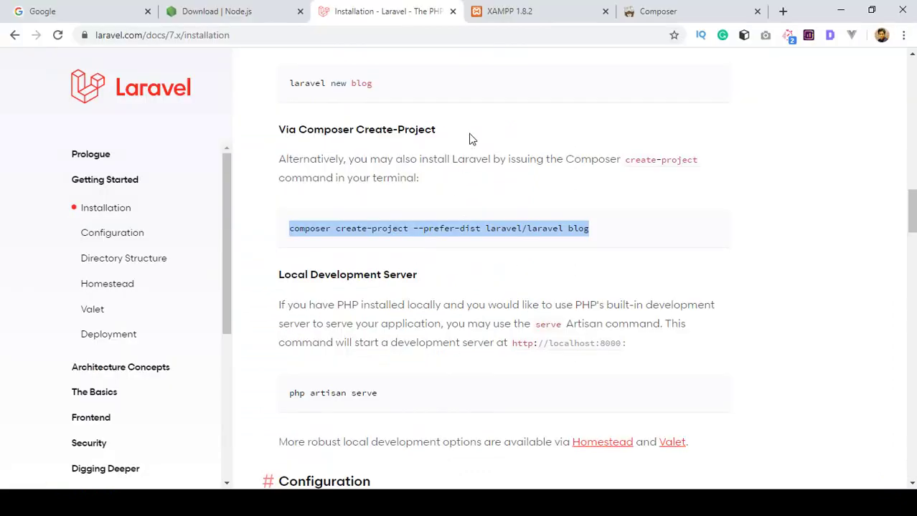
left_click(635, 17)
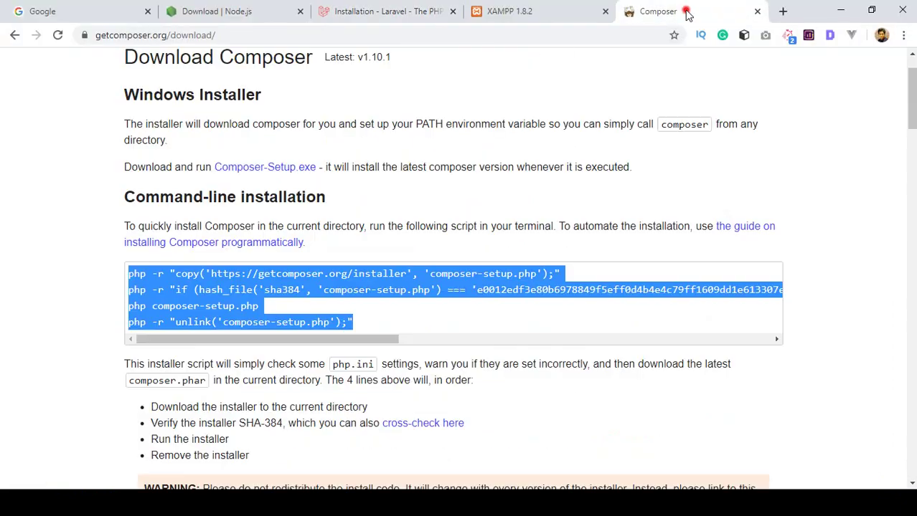
left_click(757, 11)
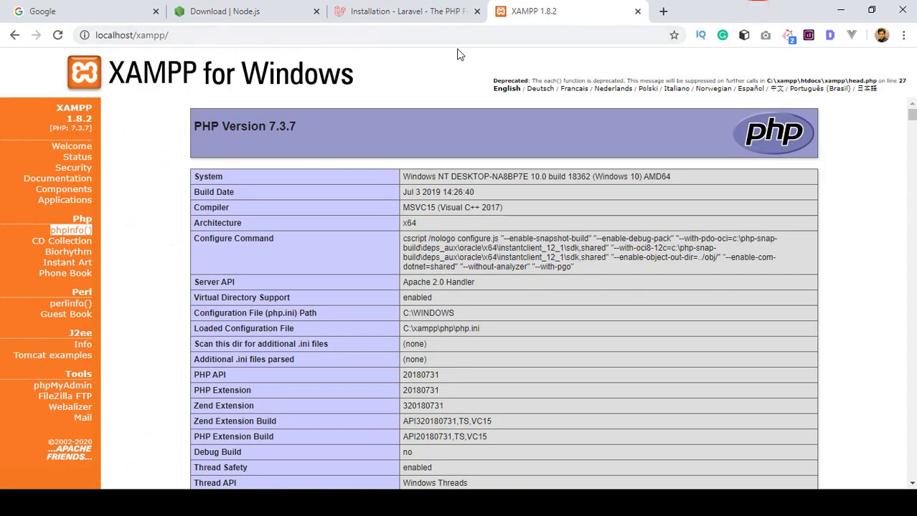
left_click(637, 11)
Load localhost/pro4/udemy in a new browser tab and open the project's public folder
left_click(502, 12)
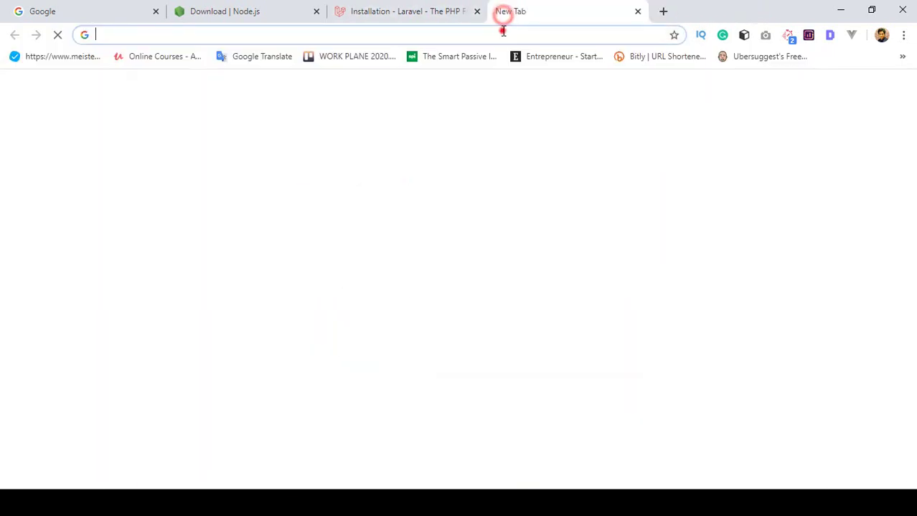
type("localhost")
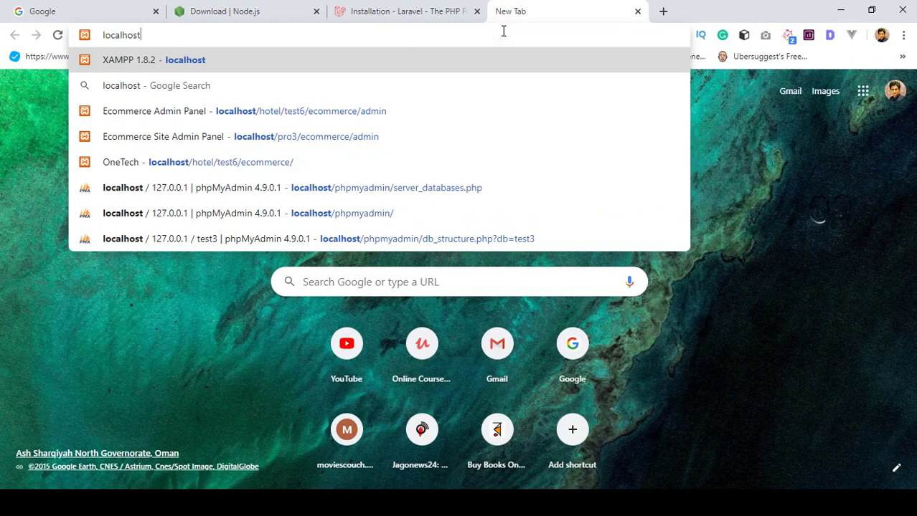
type("/por")
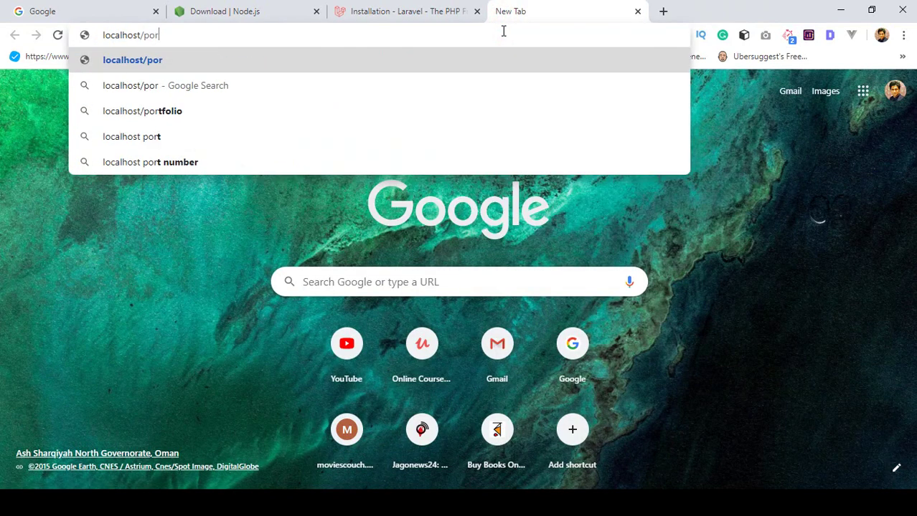
key("BackSpace")
key("BackSpace")
type("ro")
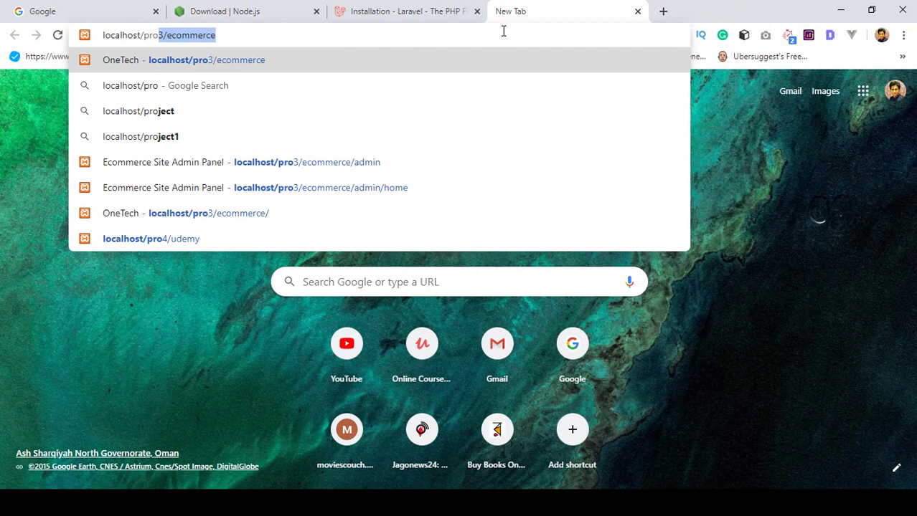
type("4/")
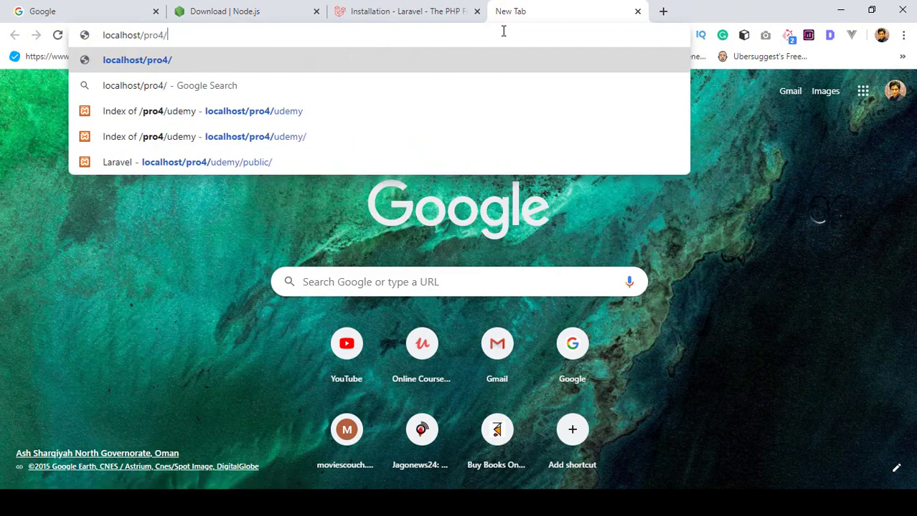
type("udemy")
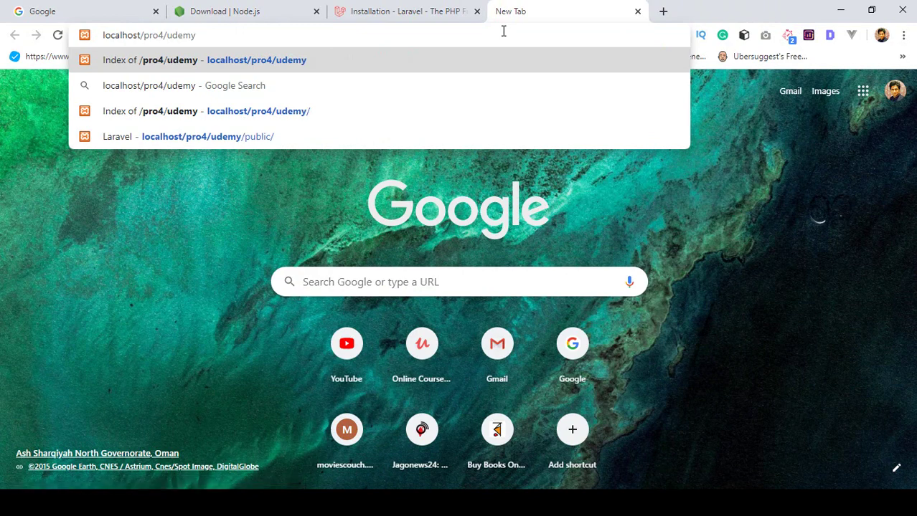
key("Return")
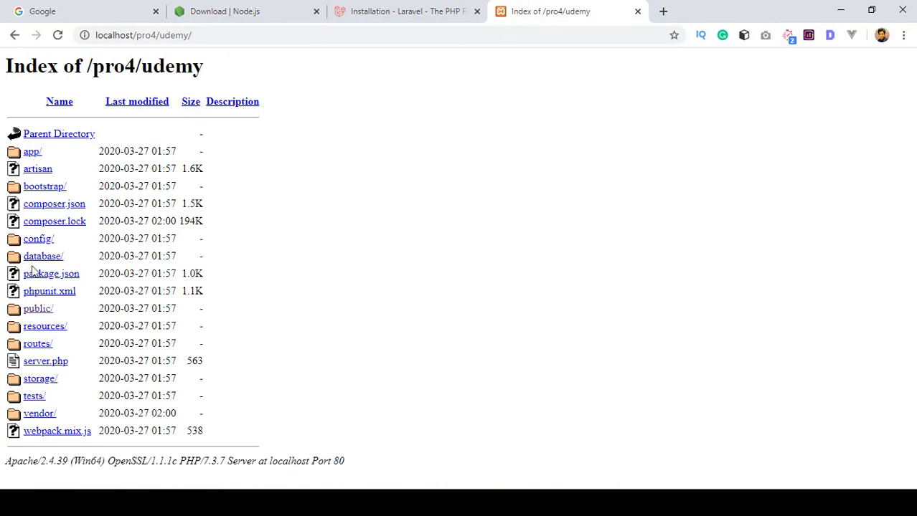
left_click(35, 311)
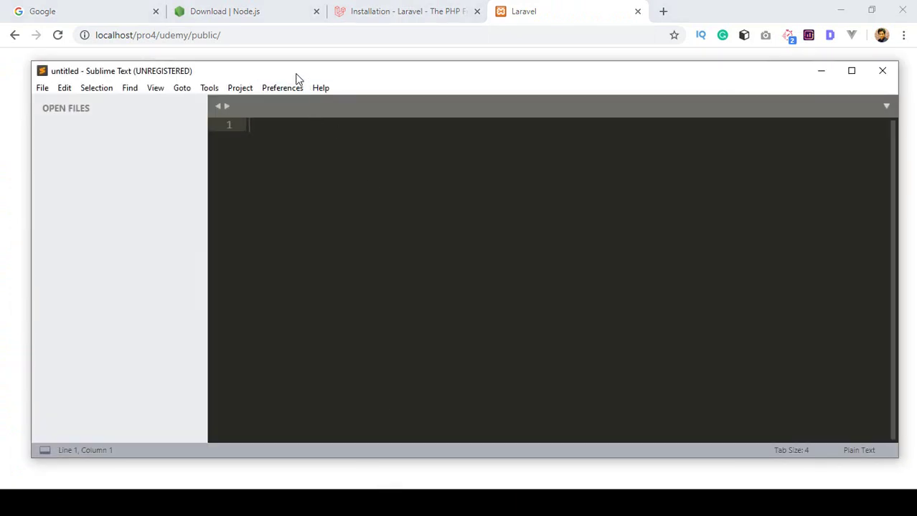
Add the udemy folder from pro4 in File Explorer to Sublime Text as a project folder and maximize the editor window
left_click_drag(298, 78, 327, 77)
left_click(231, 484)
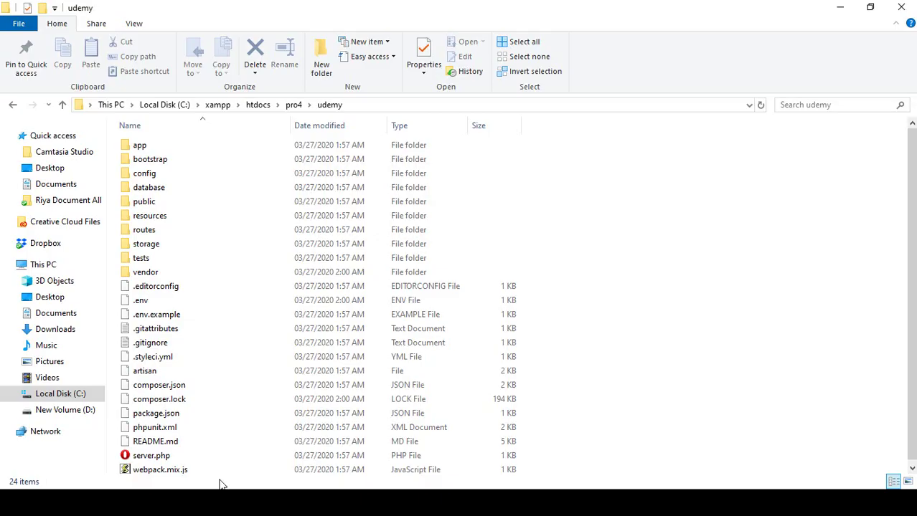
left_click(294, 105)
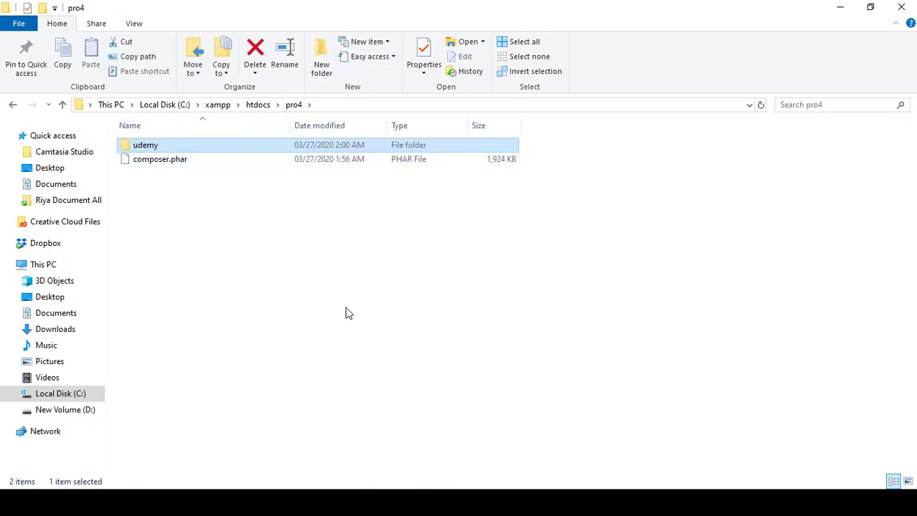
key("alt+Tab")
left_click_drag(242, 80, 358, 94)
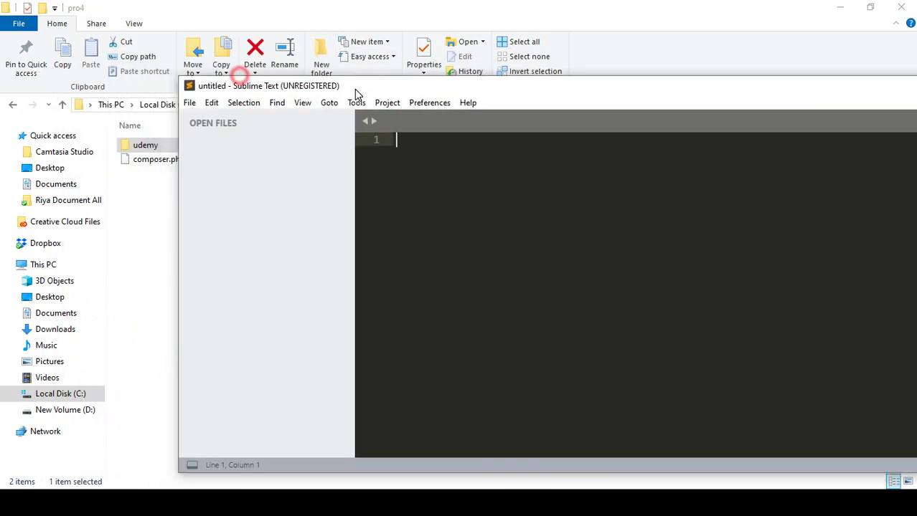
left_click_drag(145, 145, 248, 177)
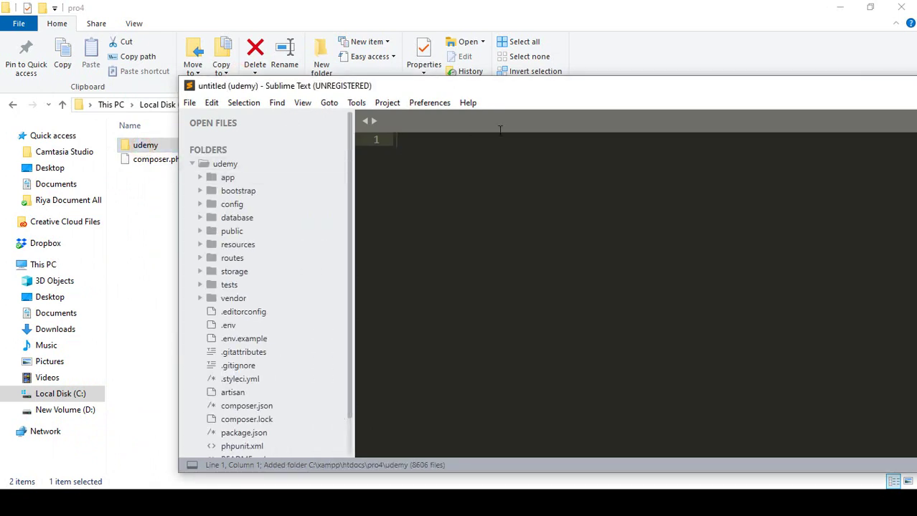
left_click_drag(538, 93, 565, 89)
left_click(875, 88)
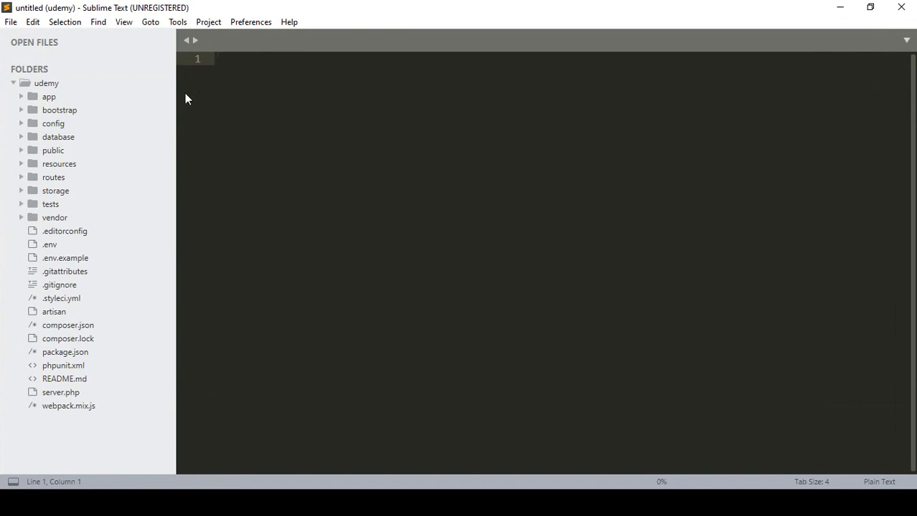
Examine the app/Http/Controllers and resources/views folders in the udemy project, collapsing views and Http again
left_click(74, 96)
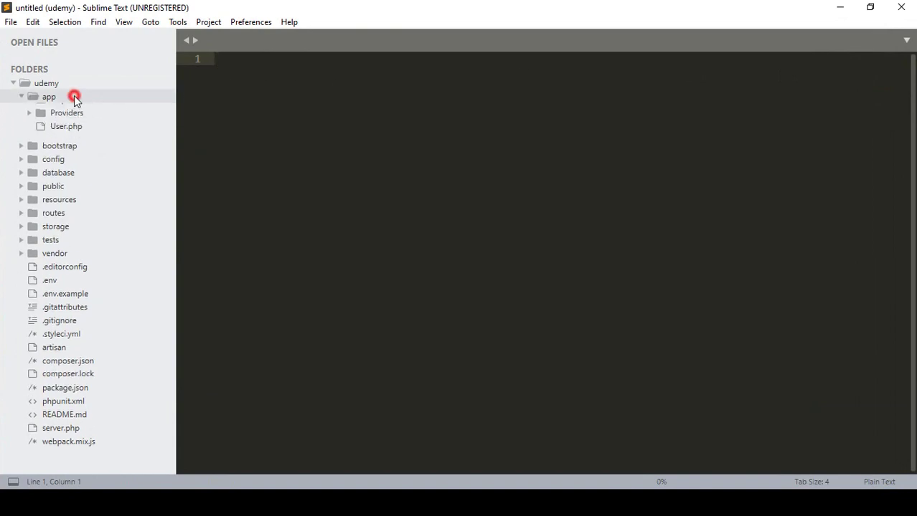
left_click(63, 137)
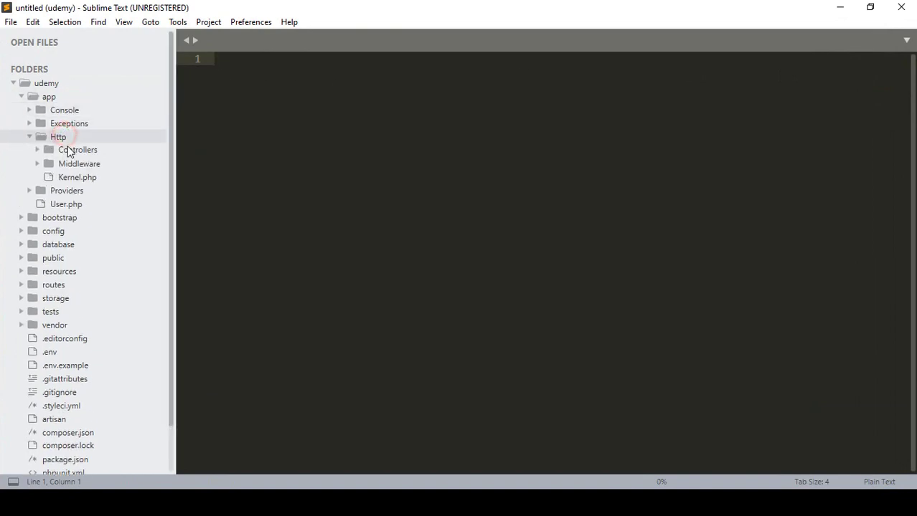
left_click(68, 150)
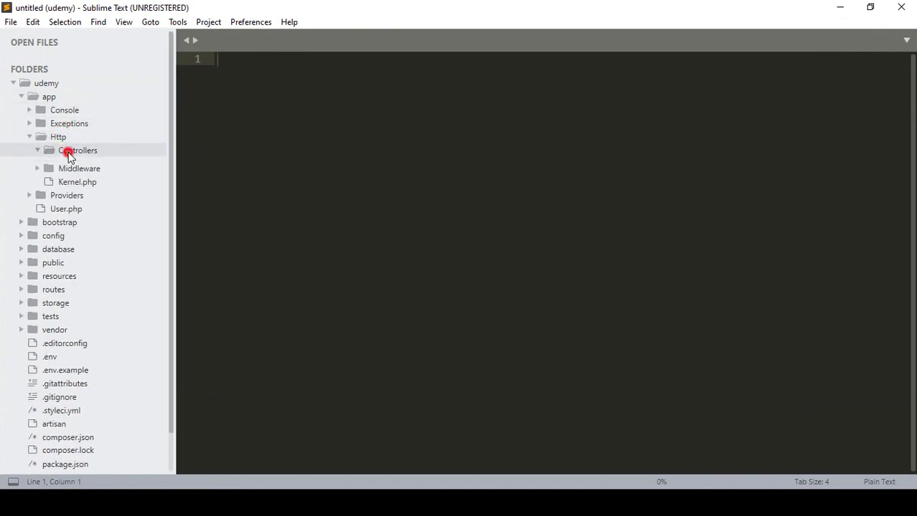
left_click(60, 285)
left_click(59, 339)
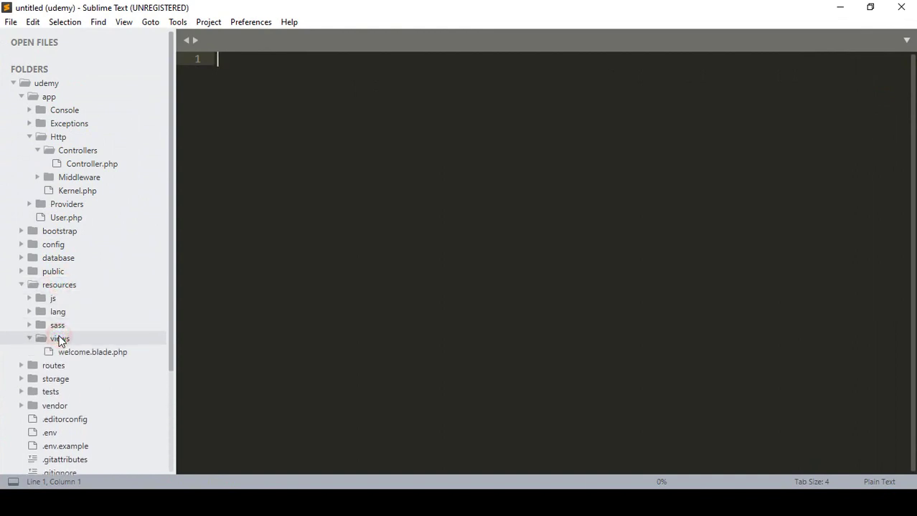
left_click(59, 340)
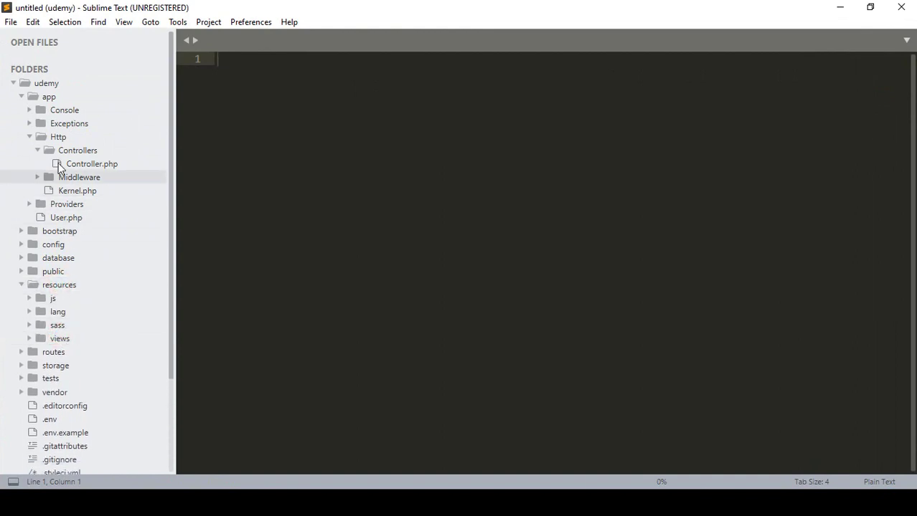
left_click(59, 138)
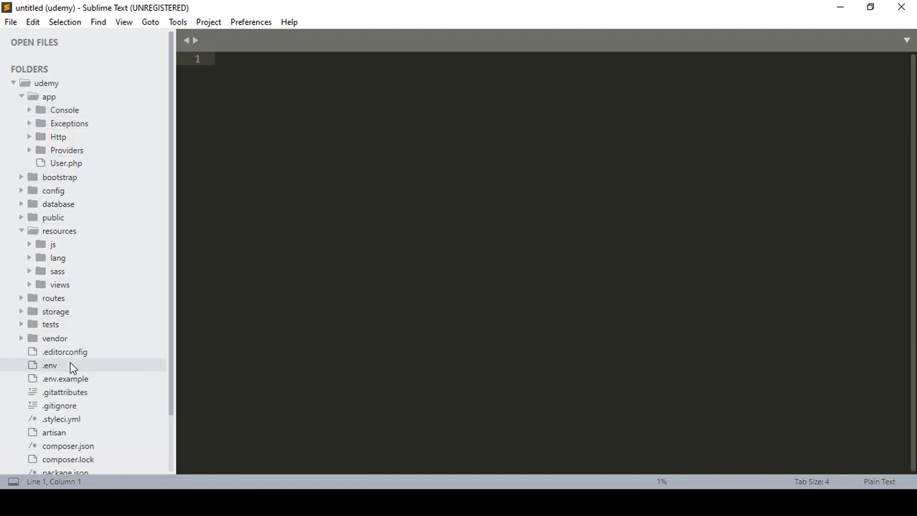
Open package.json and composer.json from the udemy project and review their scripts and dependencies
scroll(72, 368, "down", 2)
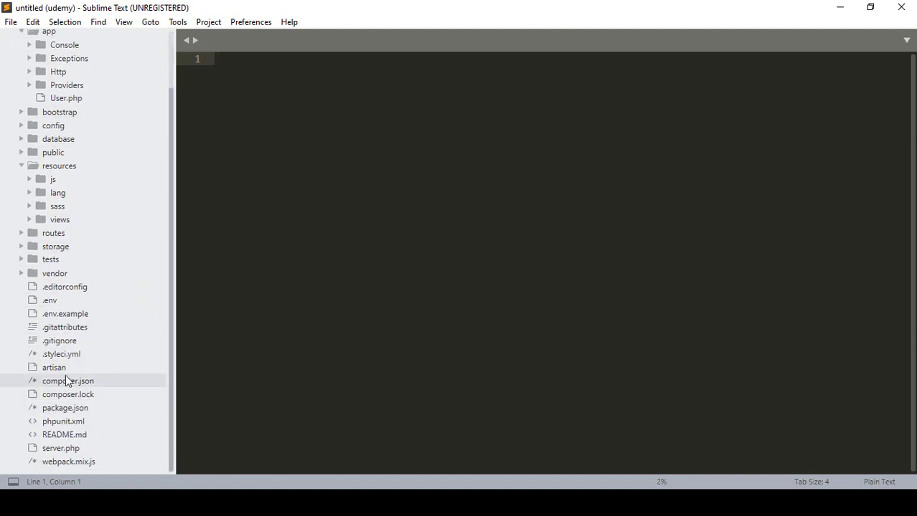
left_click(64, 408)
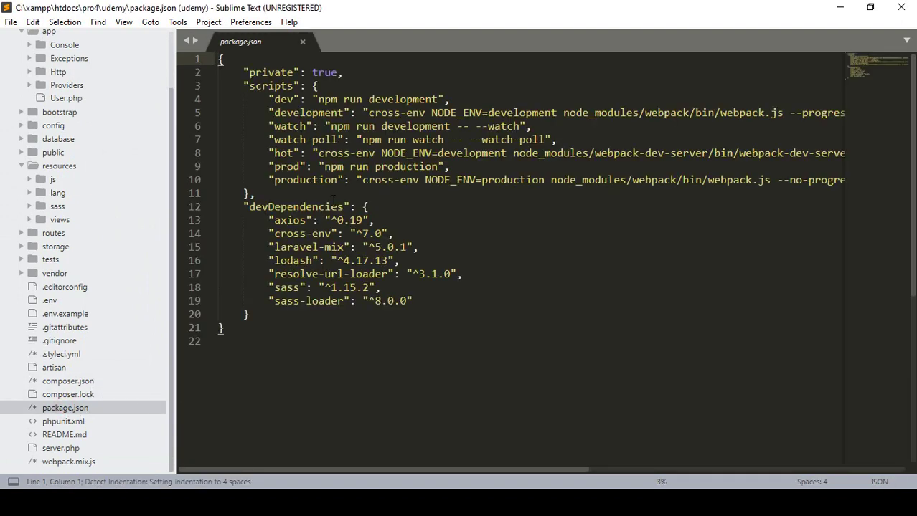
left_click(68, 383)
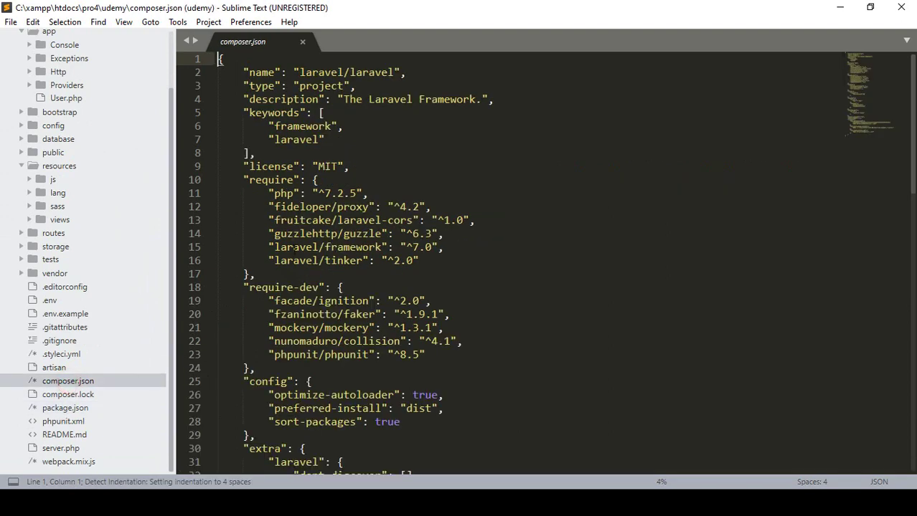
scroll(309, 222, "down", 3)
scroll(308, 220, "up", 3)
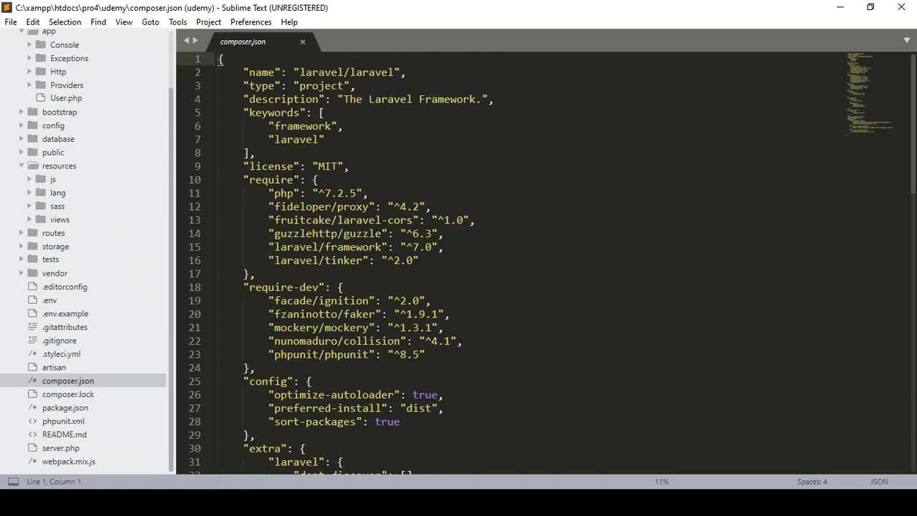
Switch to the Laravel 7.x documentation in the browser and open the Authentication page of the Security section
key("alt+Tab")
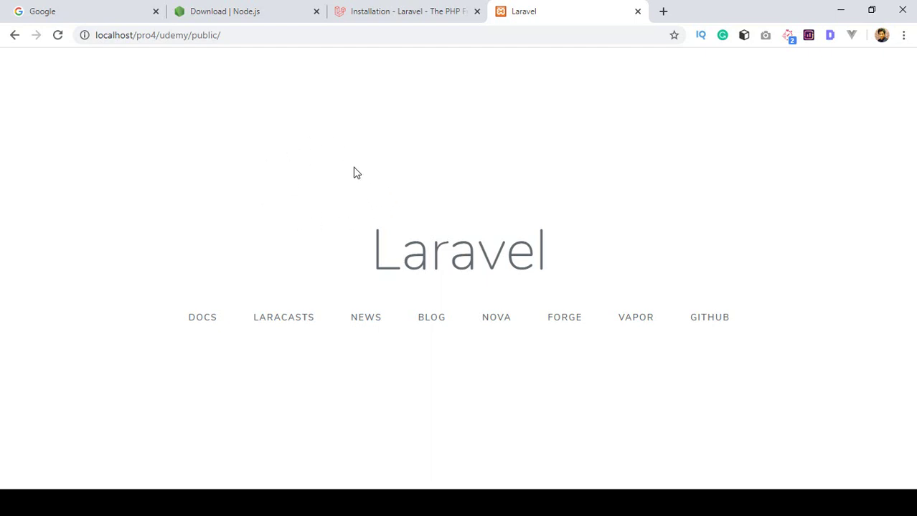
left_click(384, 8)
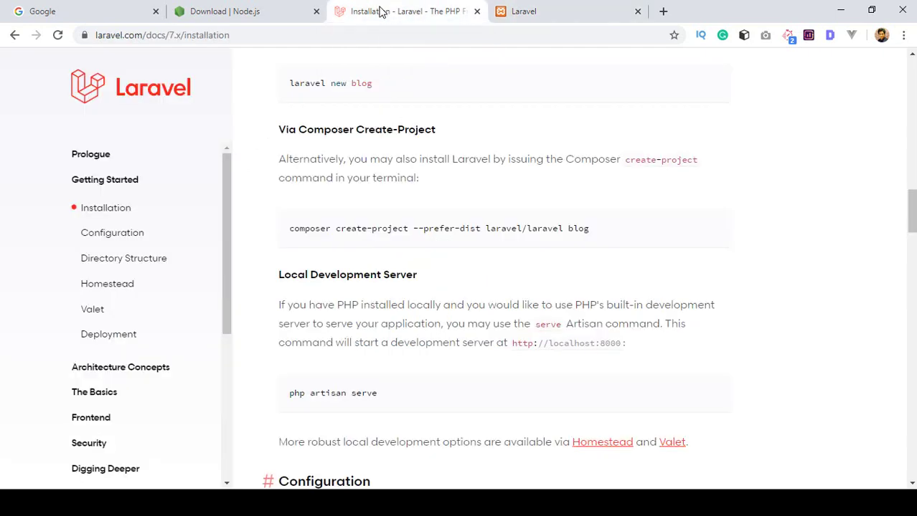
scroll(39, 197, "down", 2)
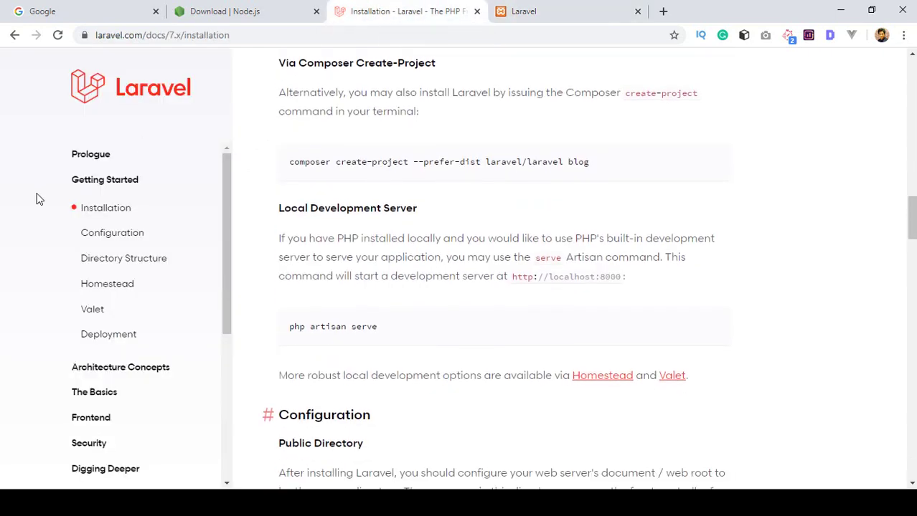
left_click(97, 444)
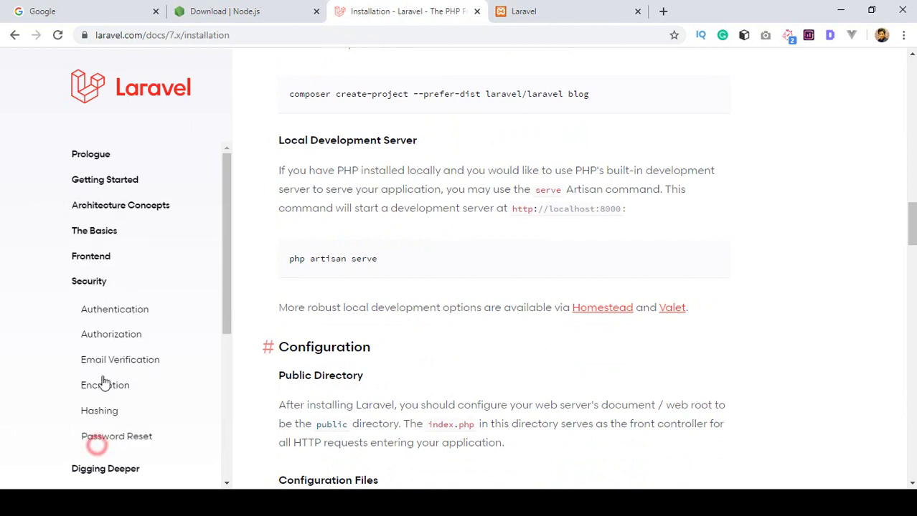
left_click(109, 316)
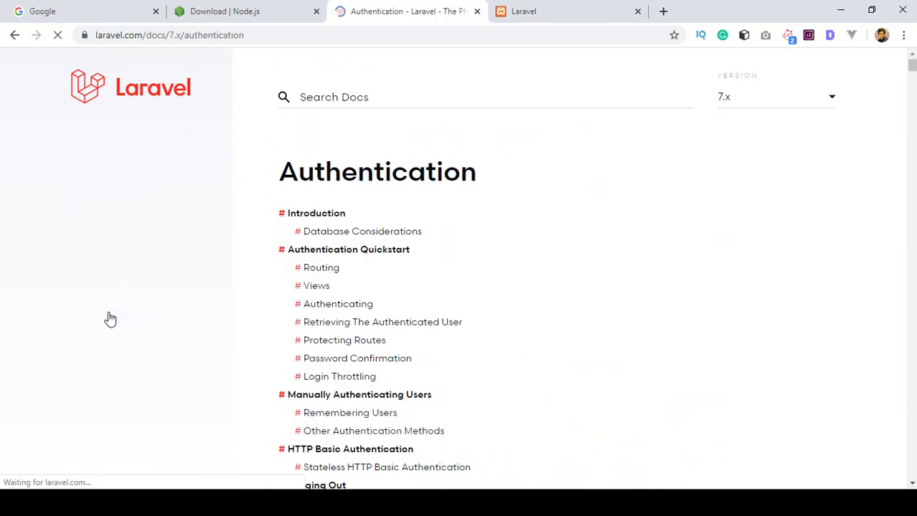
Read the Authentication page down to Routing and examine the composer require laravel/ui and php artisan ui vue --auth commands
left_click(320, 214)
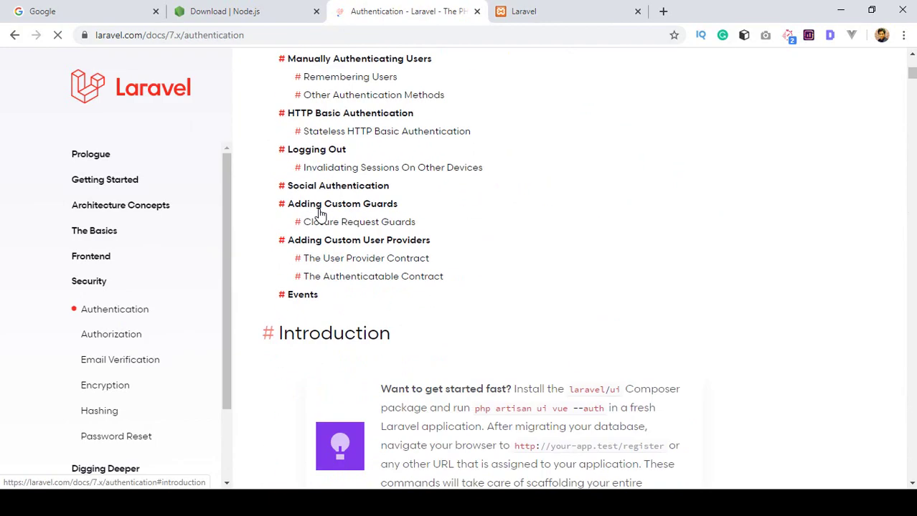
scroll(320, 213, "down", 10)
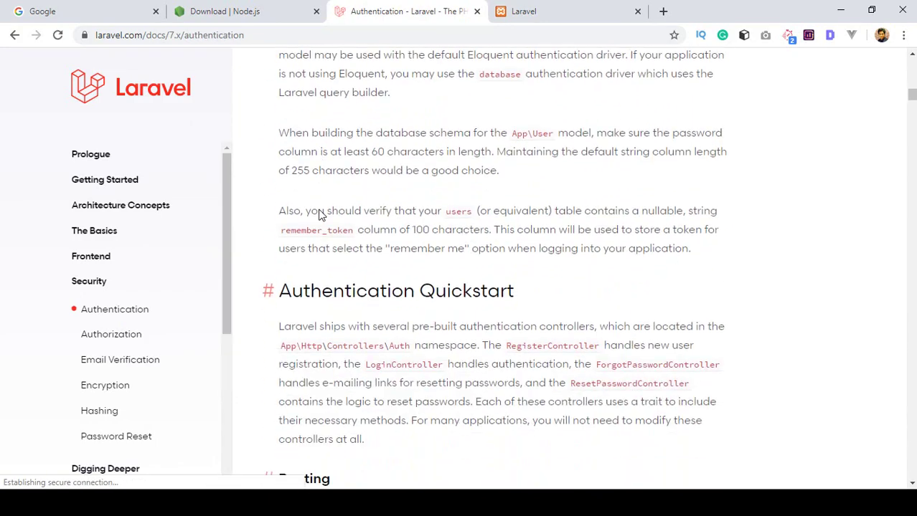
scroll(320, 214, "down", 3)
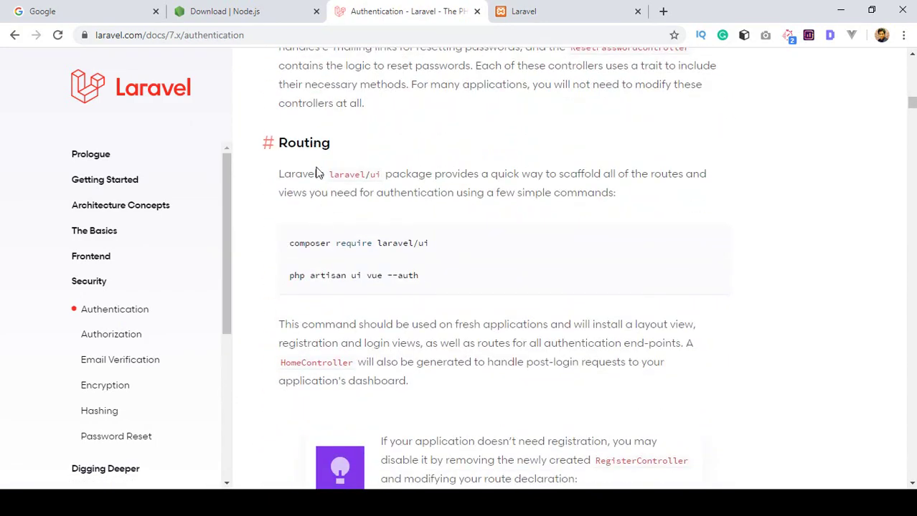
left_click_drag(285, 246, 428, 292)
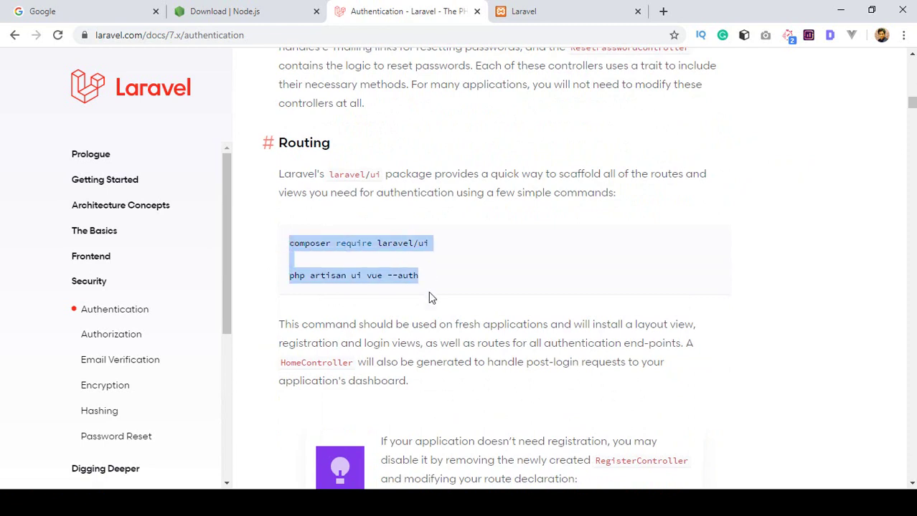
left_click(423, 282)
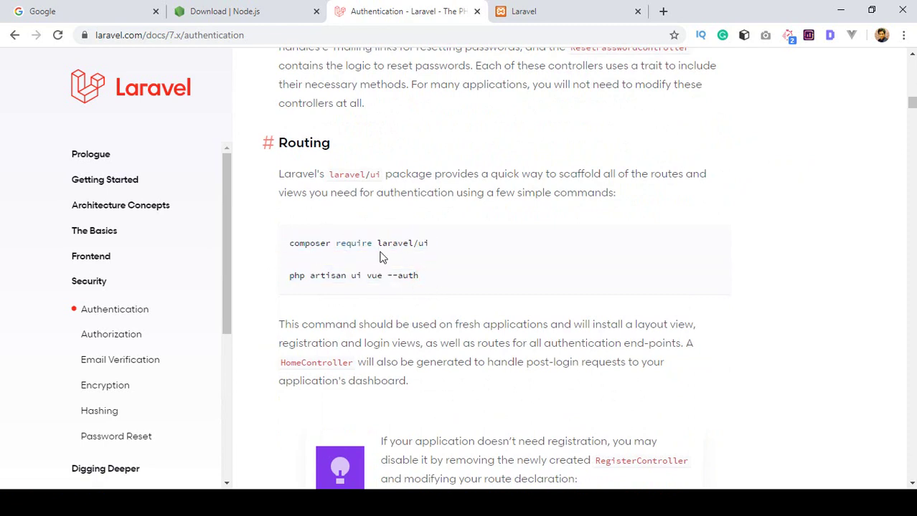
Switch to Sublime Text, examine the app/Http/Controllers folder and open routes/web.php to view its routes
key("alt+Tab")
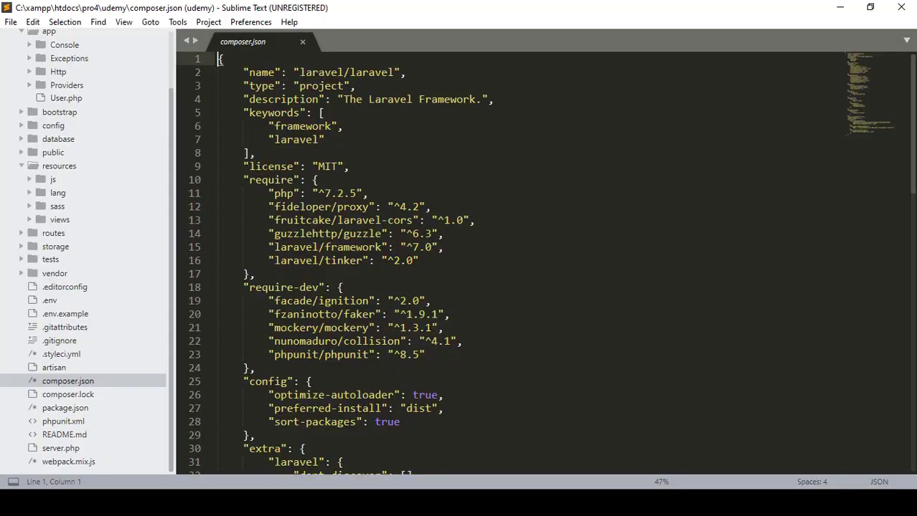
scroll(100, 179, "up", 2)
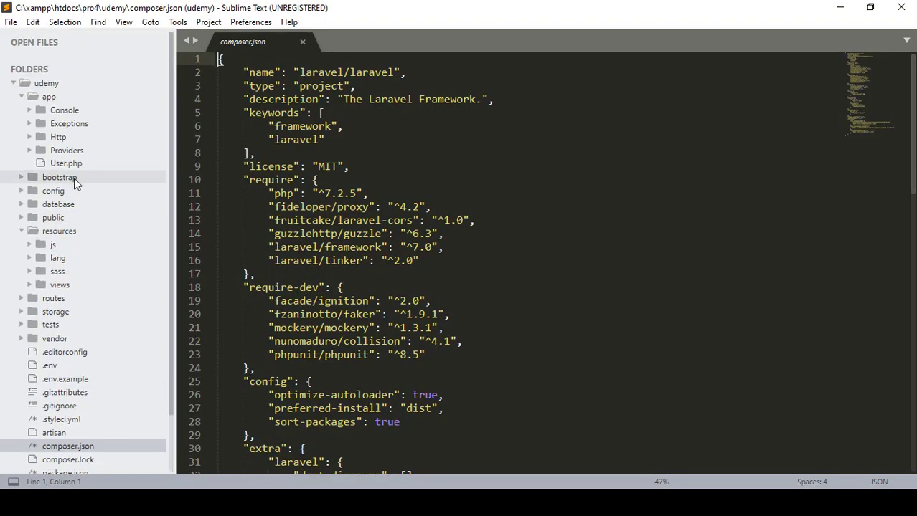
left_click(59, 136)
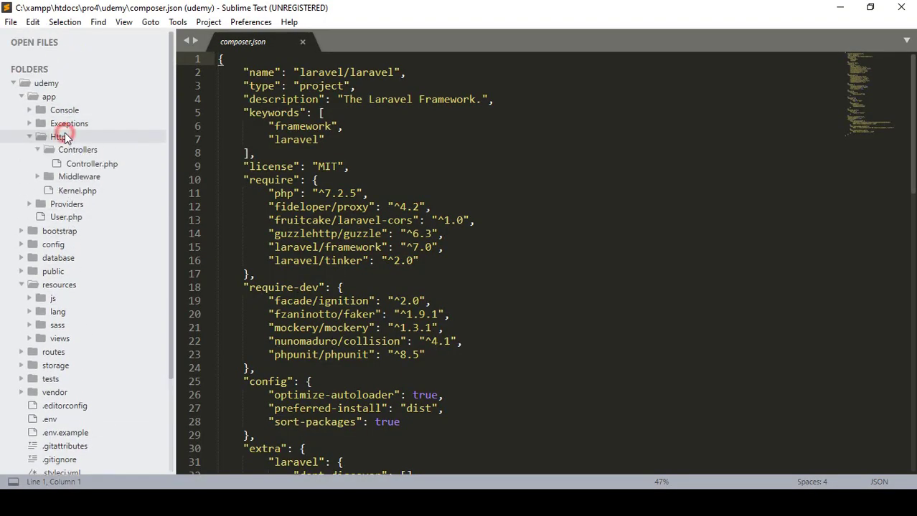
left_click(69, 150)
left_click(69, 150)
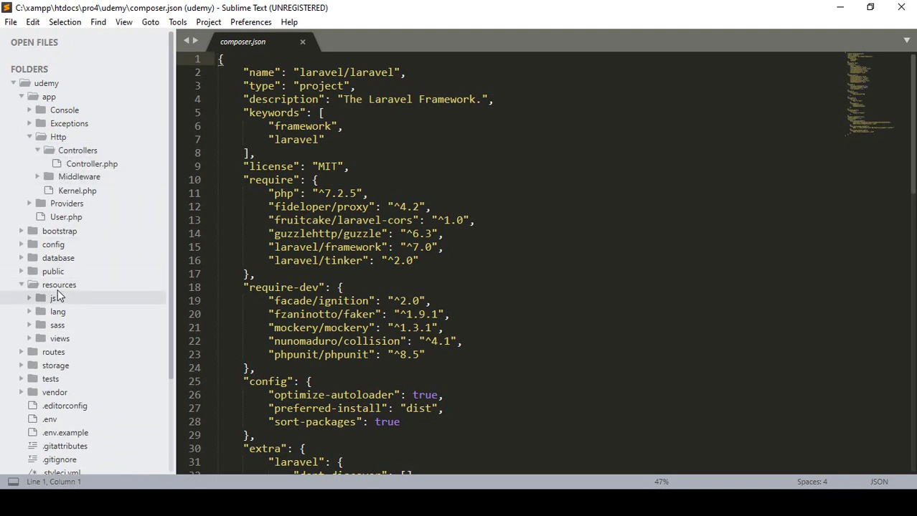
left_click(55, 352)
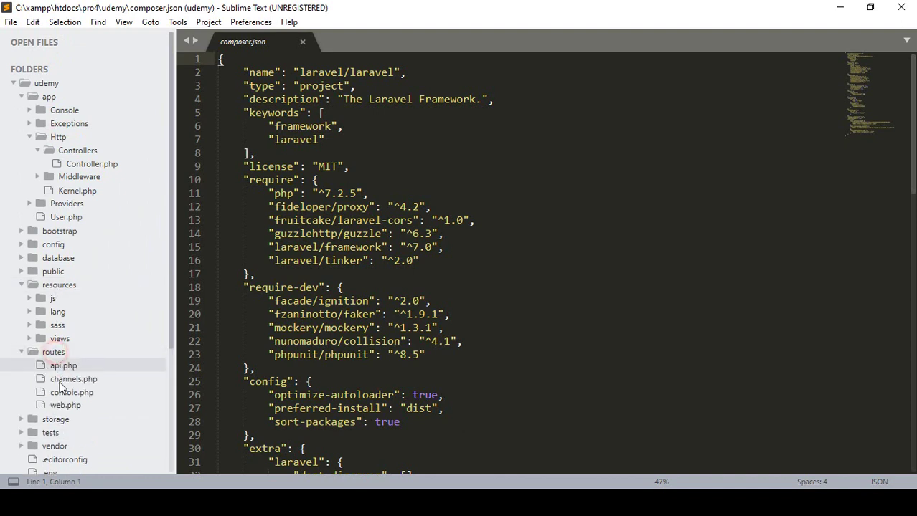
left_click(63, 405)
left_click(297, 350)
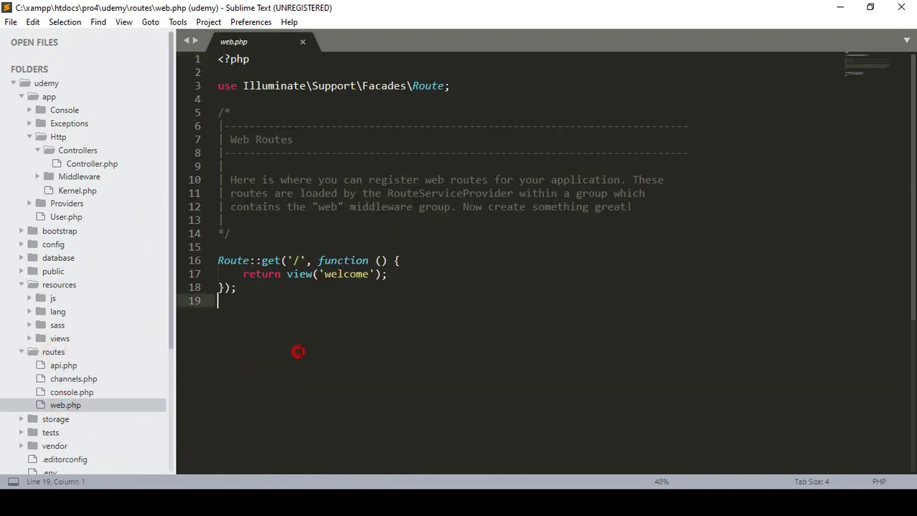
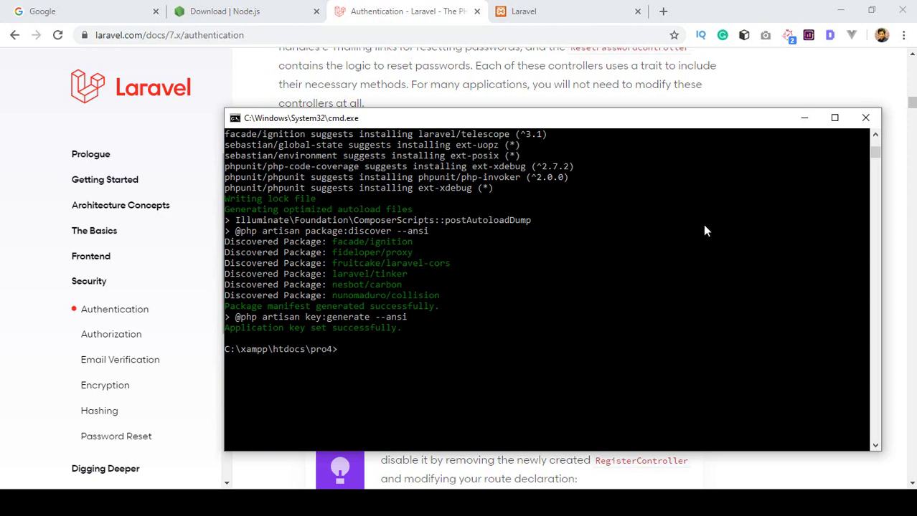
Close the pro4 command prompt, open one in the udemy folder and run composer require laravel/ui
left_click(864, 119)
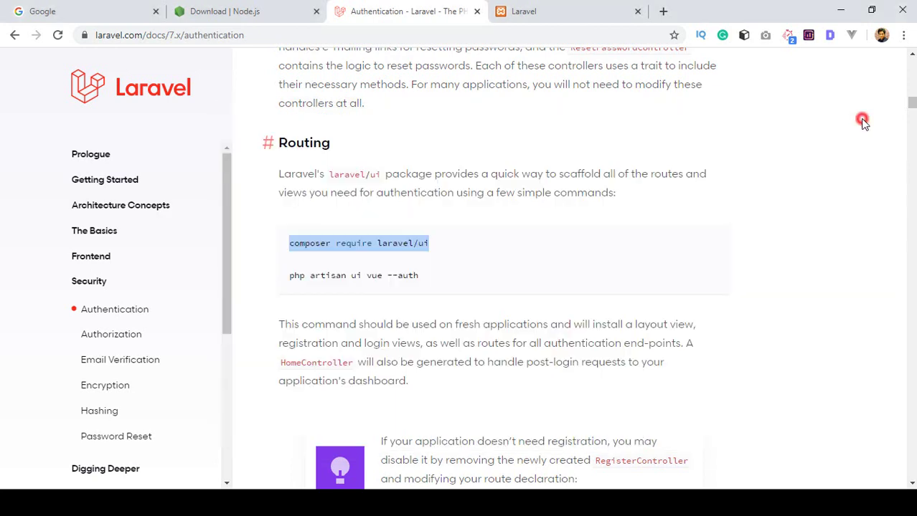
left_click(233, 487)
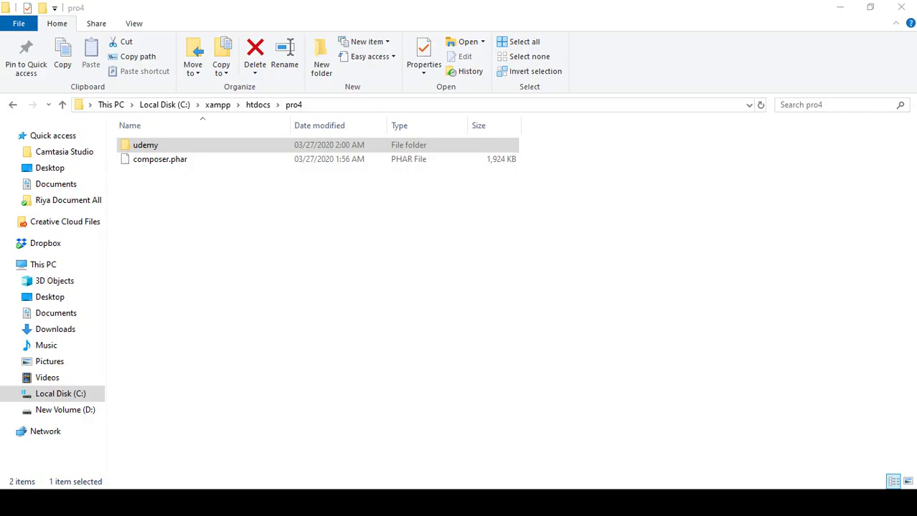
double_click(190, 145)
left_click(371, 106)
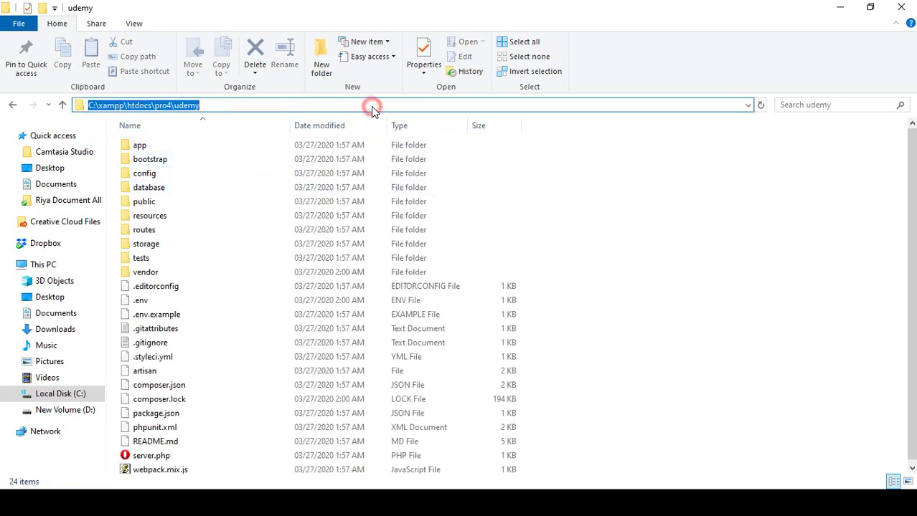
type("cmd")
key("Return")
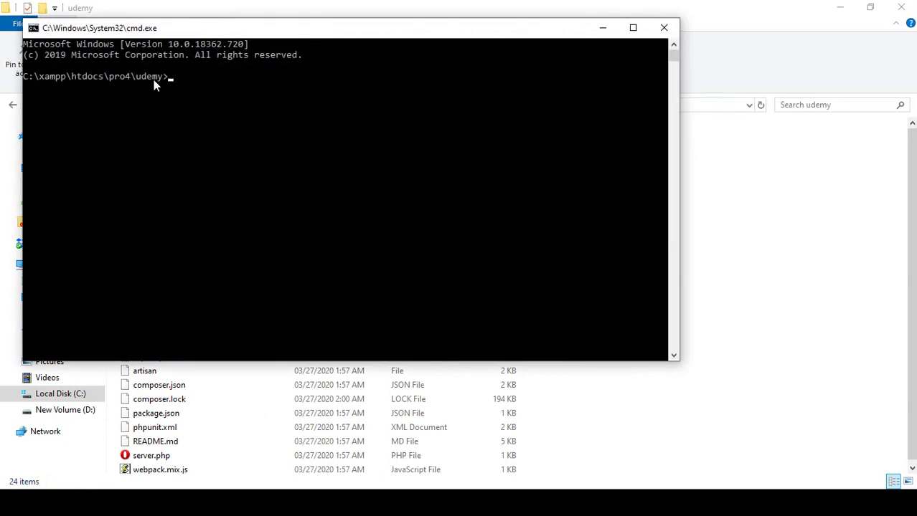
type("composer require laravel/ui")
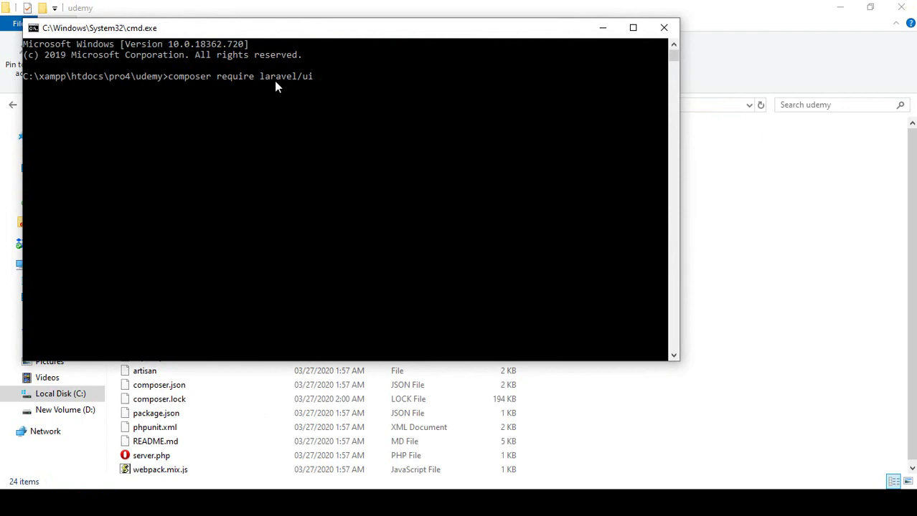
key("Return")
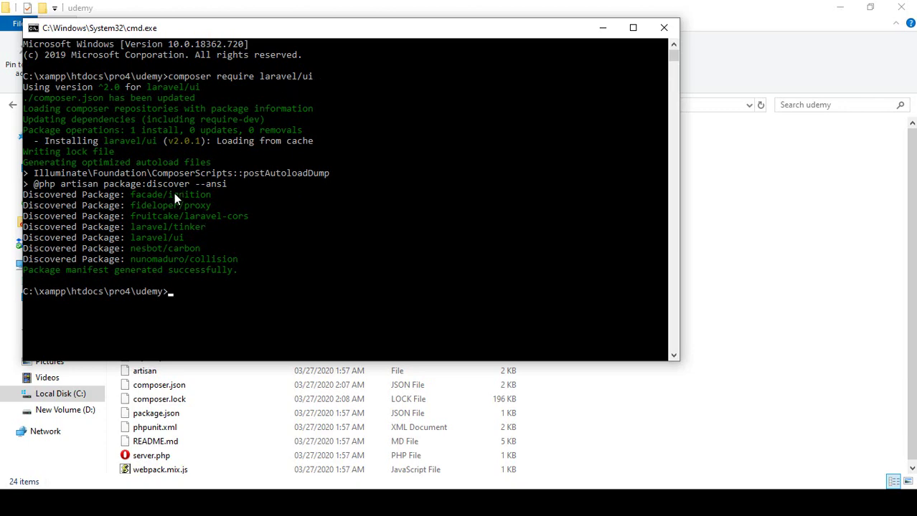
Copy the php artisan ui vue --auth command from the Authentication documentation and run it in the udemy command prompt
left_click(290, 502)
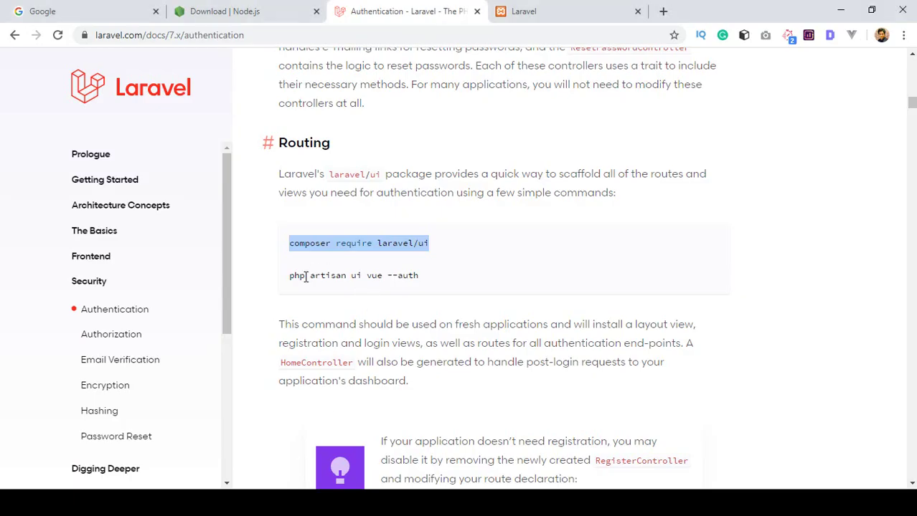
left_click_drag(288, 277, 421, 276)
key("ctrl+c")
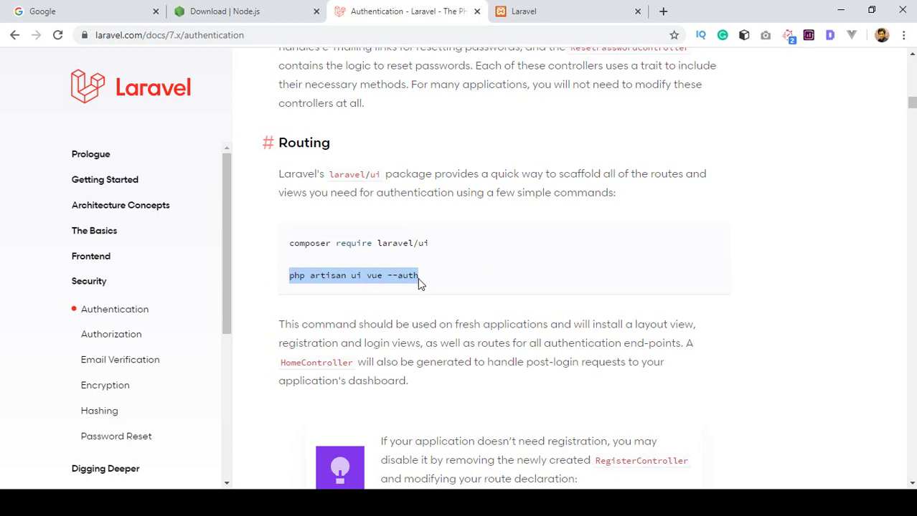
key("alt+Tab")
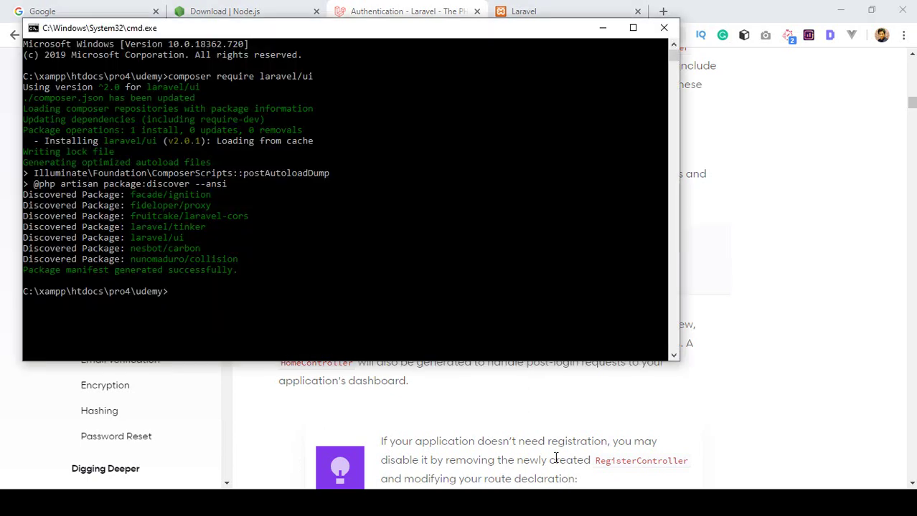
key("ctrl+v")
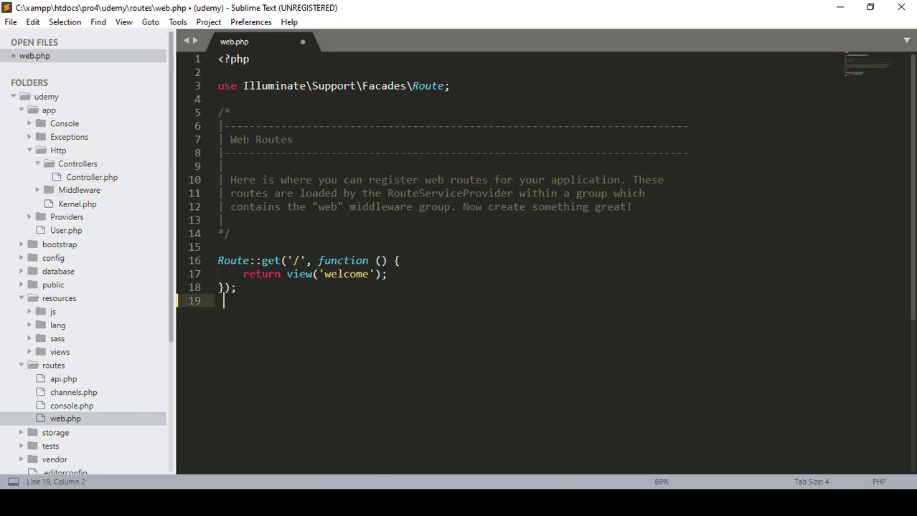
key("alt+Tab")
left_click_drag(366, 33, 543, 48)
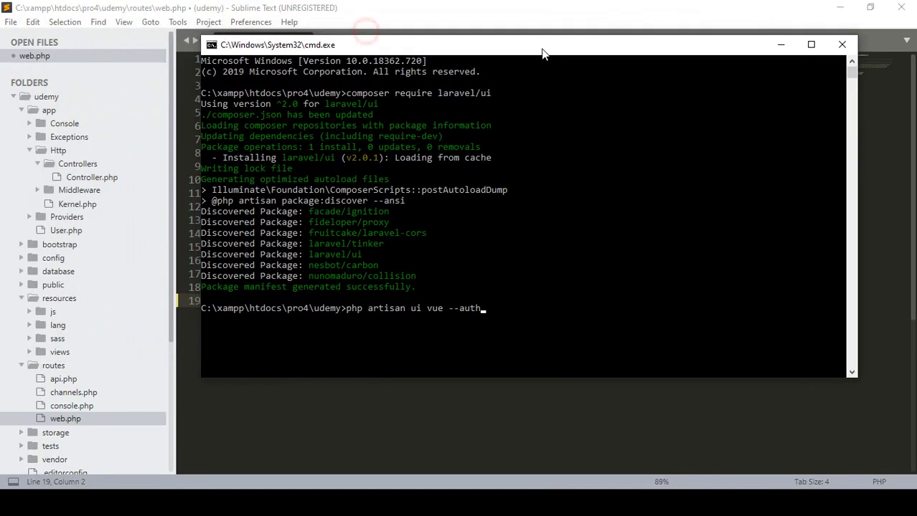
key("Return")
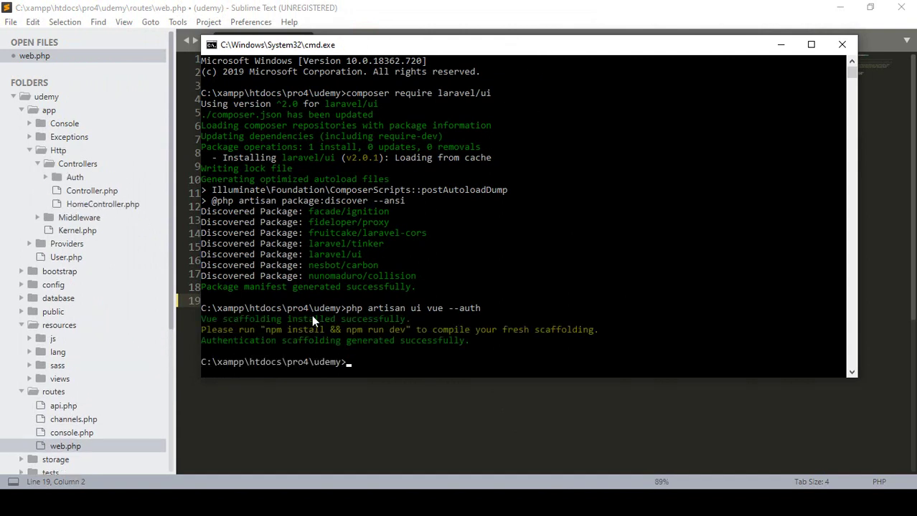
Examine the controllers in the app/Http/Controllers/Auth folder in Sublime Text, then collapse the folder
left_click(83, 184)
left_click(78, 178)
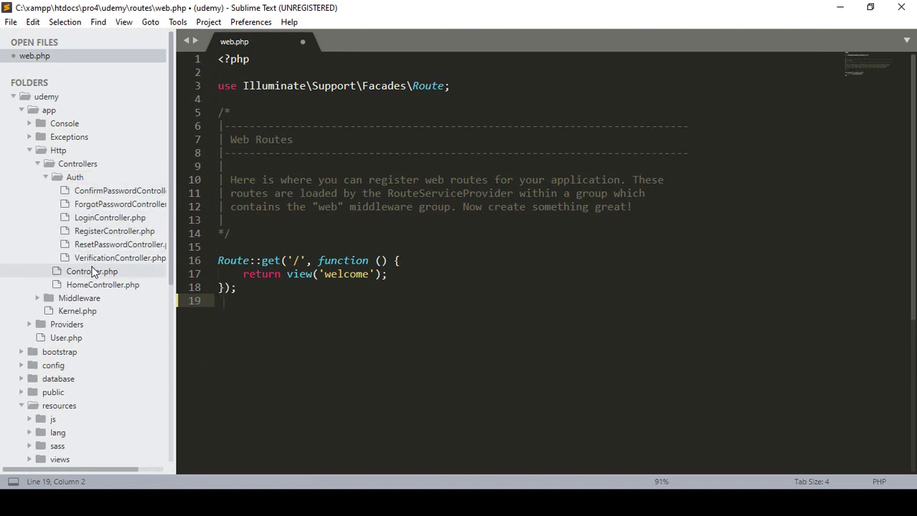
left_click(75, 178)
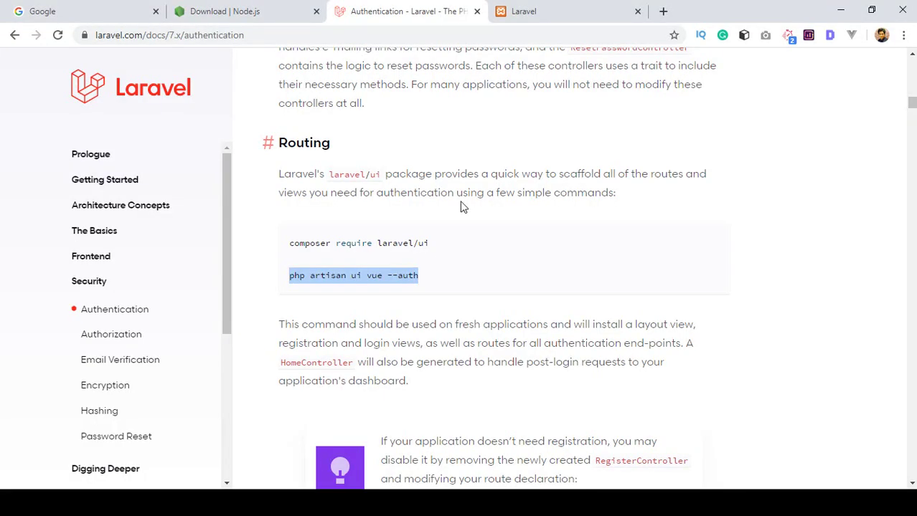
Reload the Laravel site at localhost/pro4/udemy/public in the browser and open its Login page
left_click(524, 11)
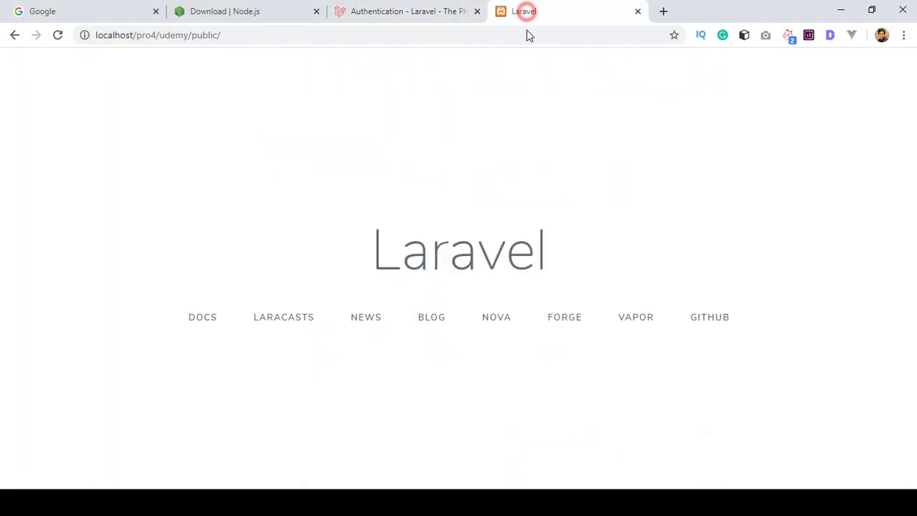
left_click(57, 35)
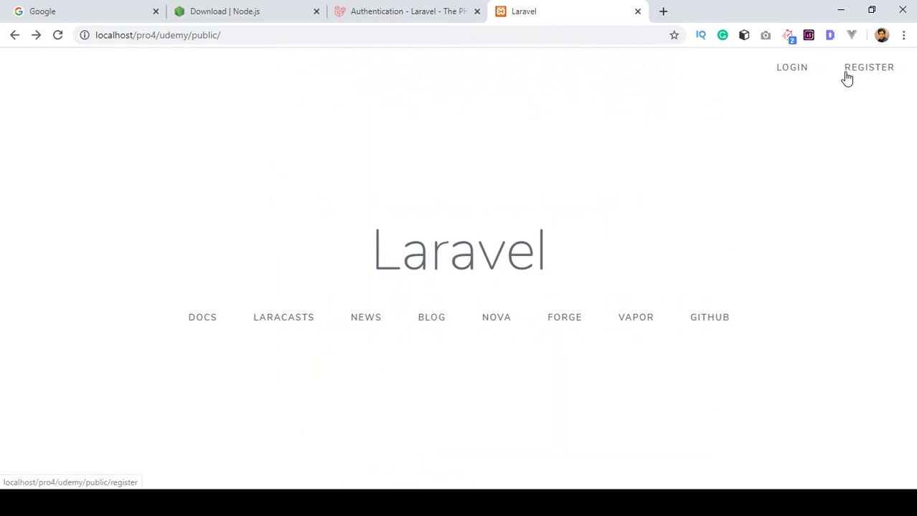
left_click(794, 69)
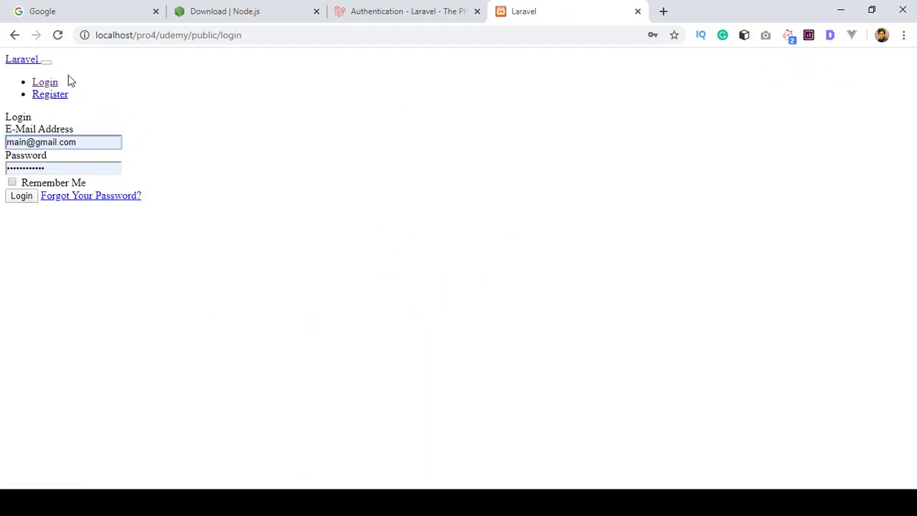
Switch to Sublime Text and expand the public folder to examine its files
key("alt+Tab")
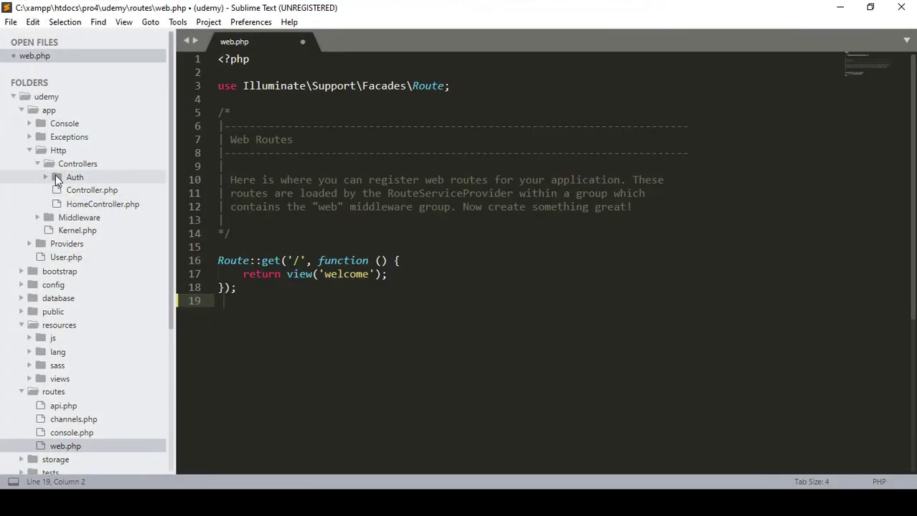
scroll(62, 177, "down", 2)
left_click(64, 271)
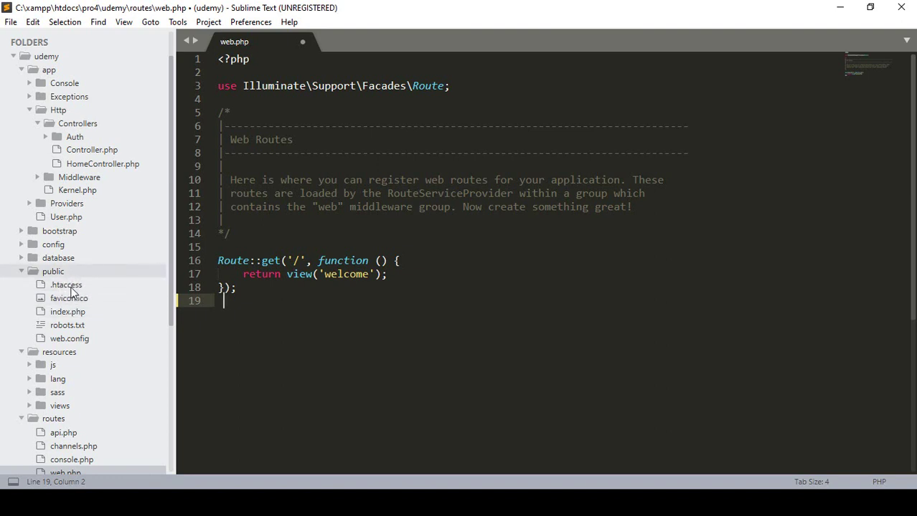
Check the included npm version on the Node.js download page in the browser, then examine the Laravel login page's address
key("alt+Tab")
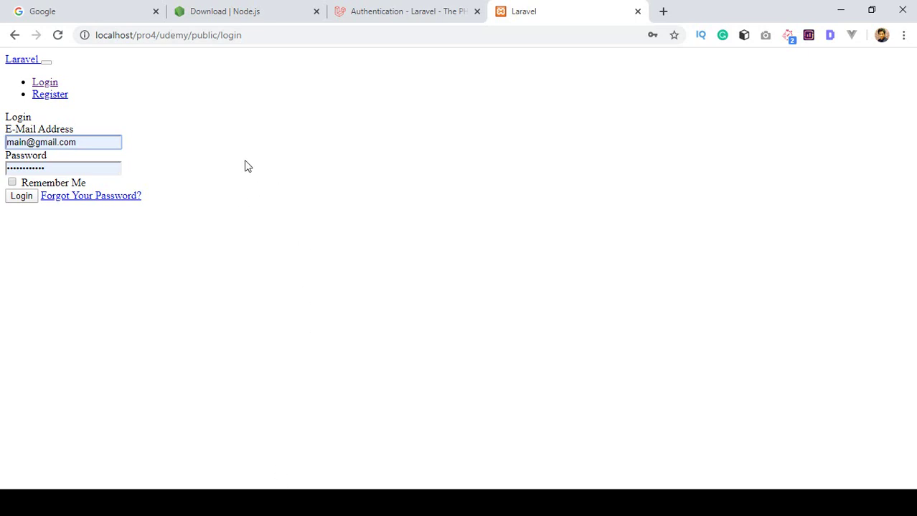
left_click(229, 7)
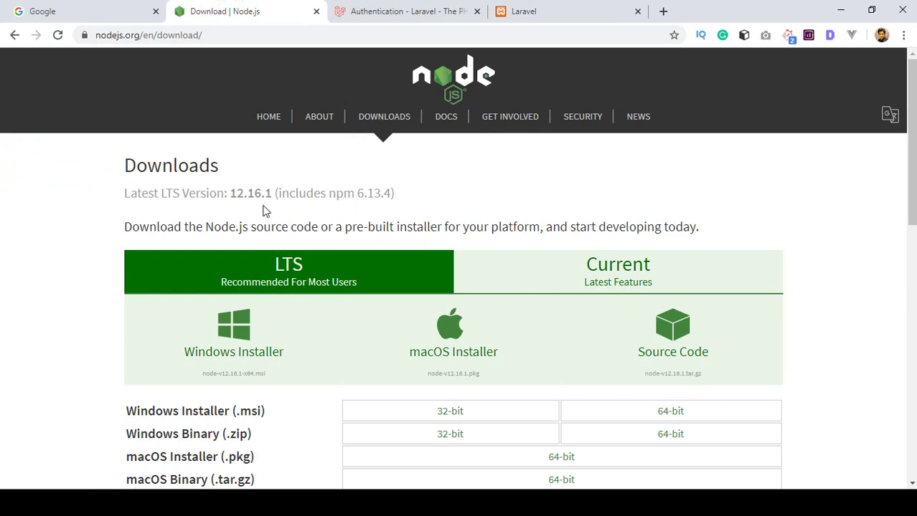
double_click(331, 195)
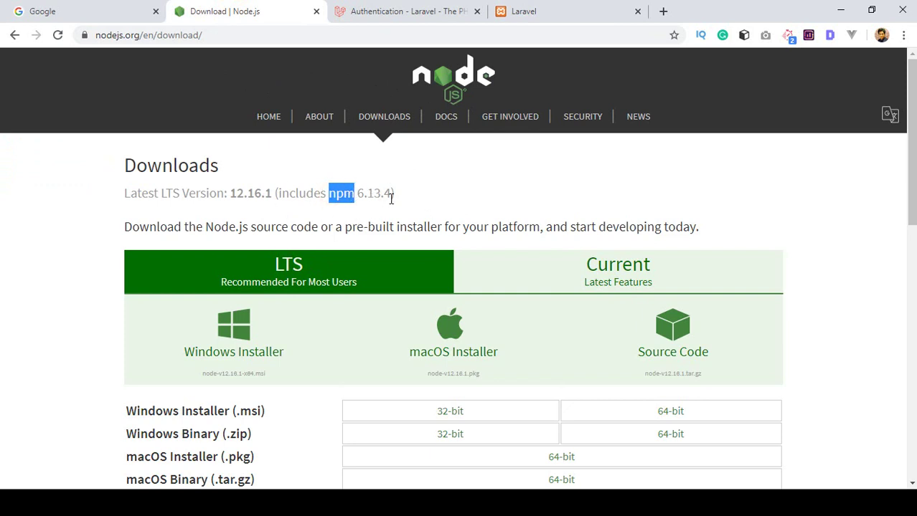
left_click(521, 8)
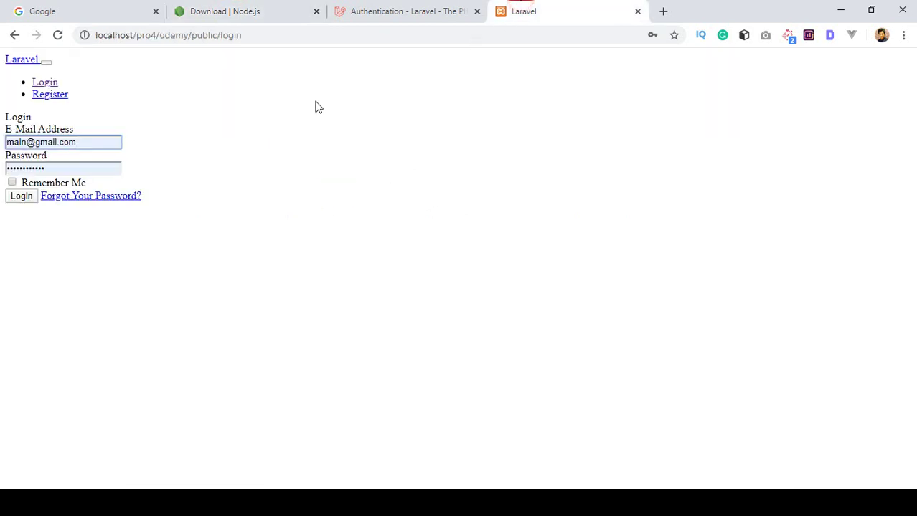
left_click_drag(156, 35, 215, 35)
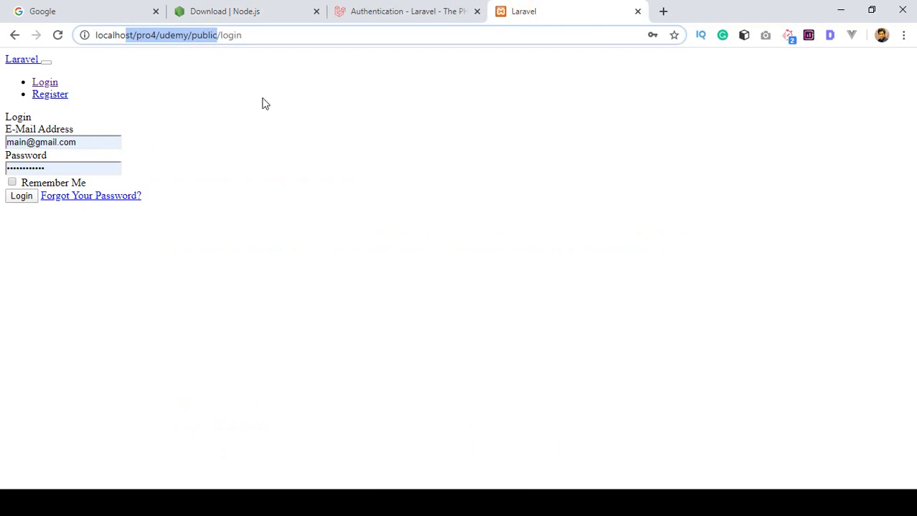
Close the old Command Prompt window and open a new one from the pro4/udemy folder in File Explorer
key("alt+Tab")
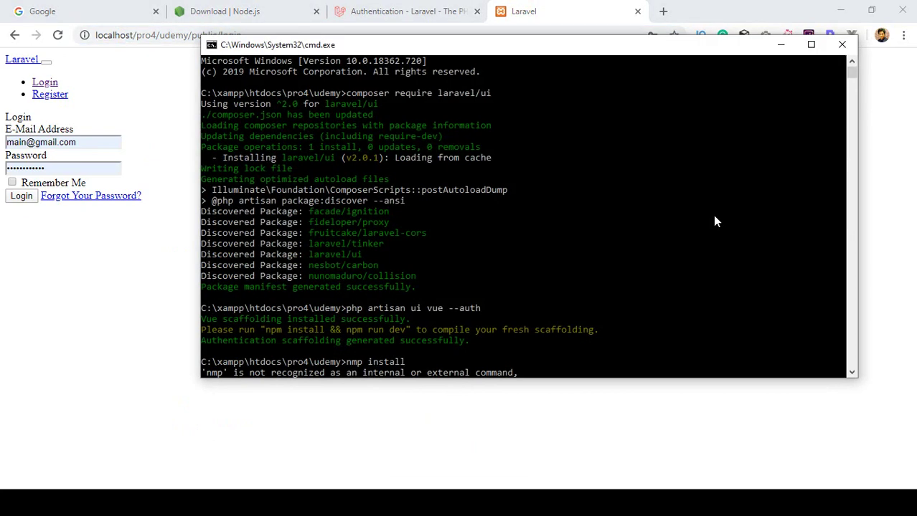
left_click(841, 45)
key("alt+Tab")
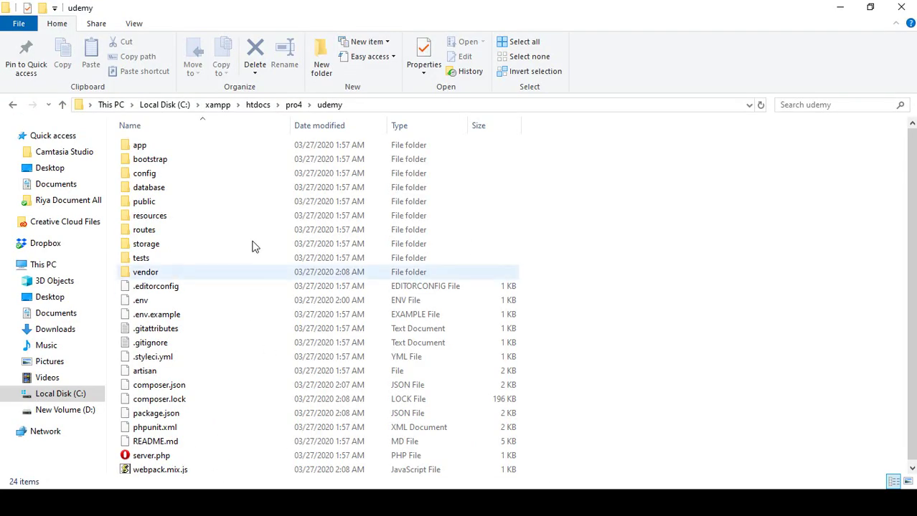
left_click(352, 106)
type("cmd")
key("Return")
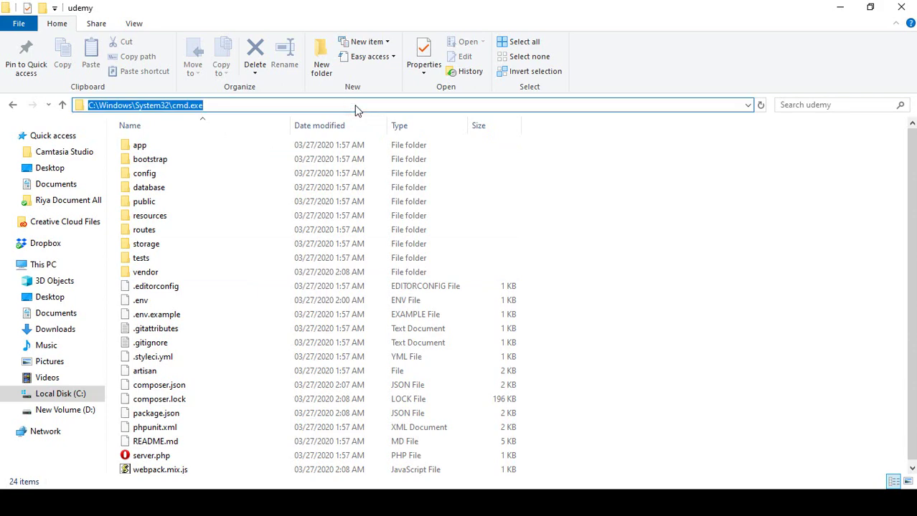
Start the Laravel development server by running php artisan serve in the udemy folder
type("ph")
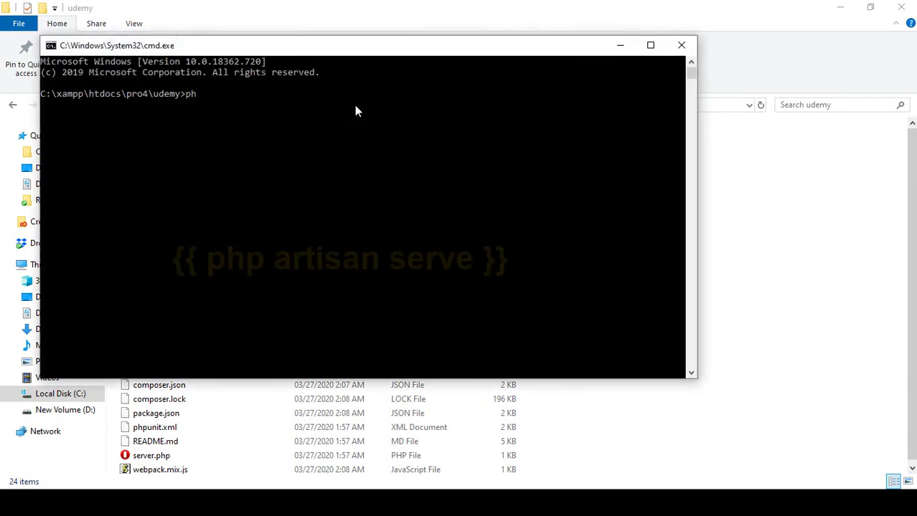
type("p ar")
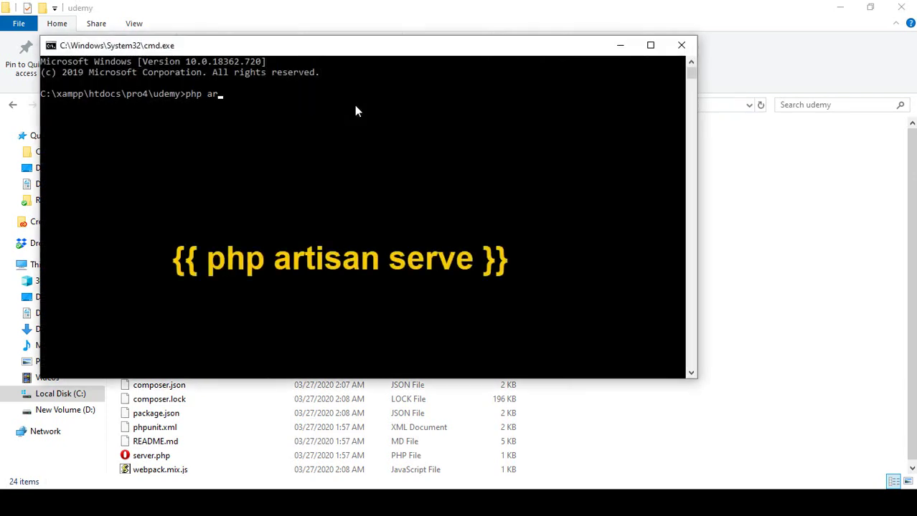
type("tisan serve")
key("Return")
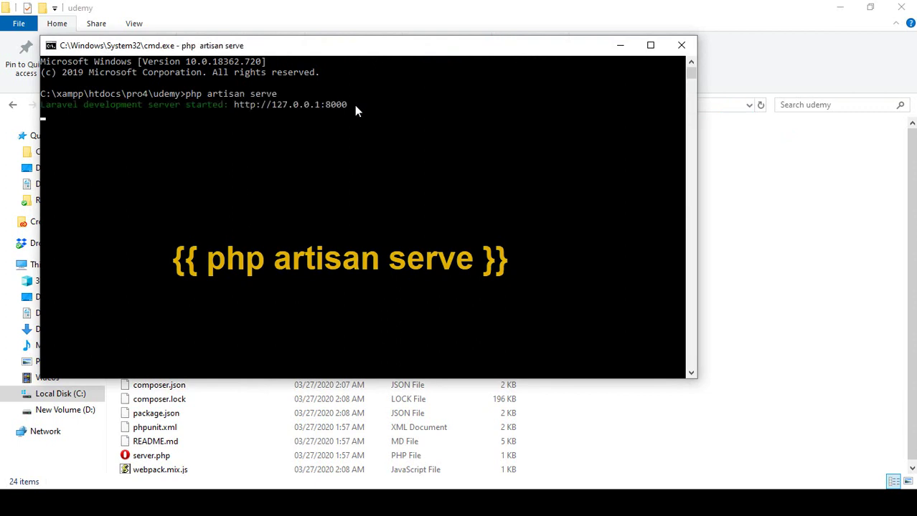
left_click_drag(233, 104, 354, 105)
key("ctrl+c")
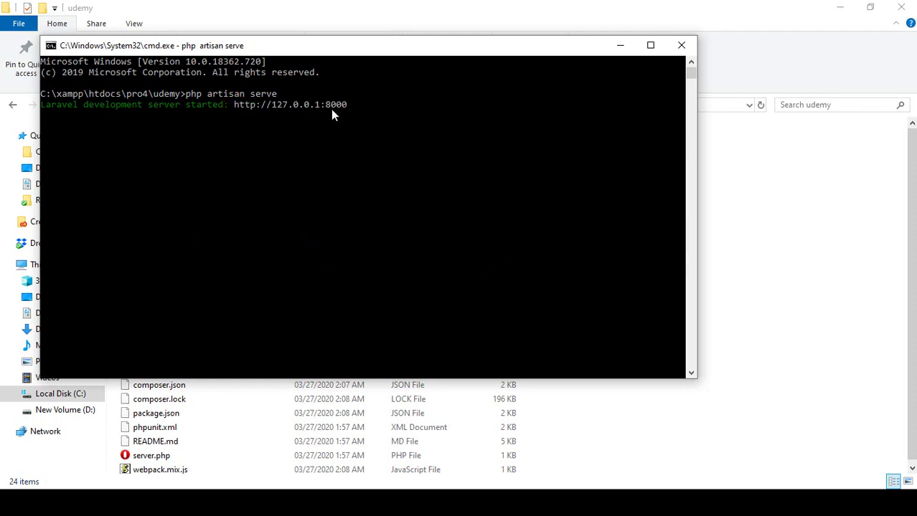
key("alt+Tab")
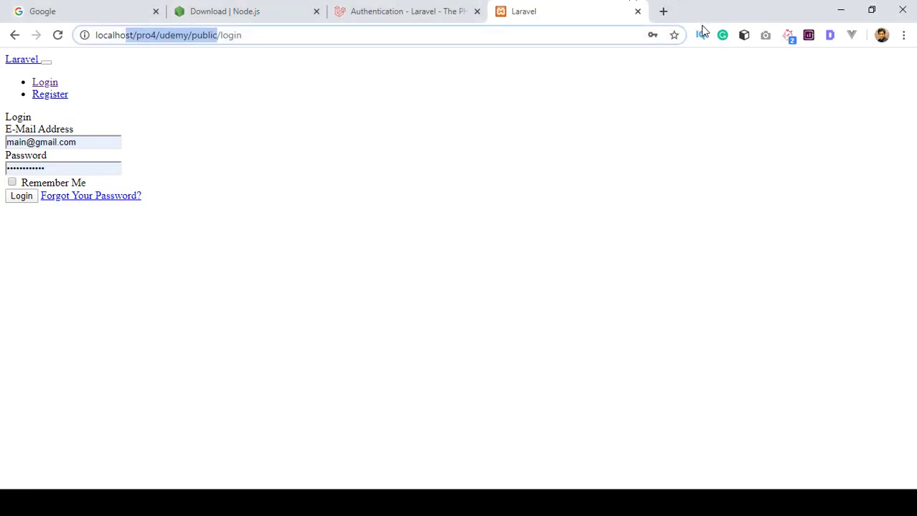
left_click(664, 15)
key("ctrl+v")
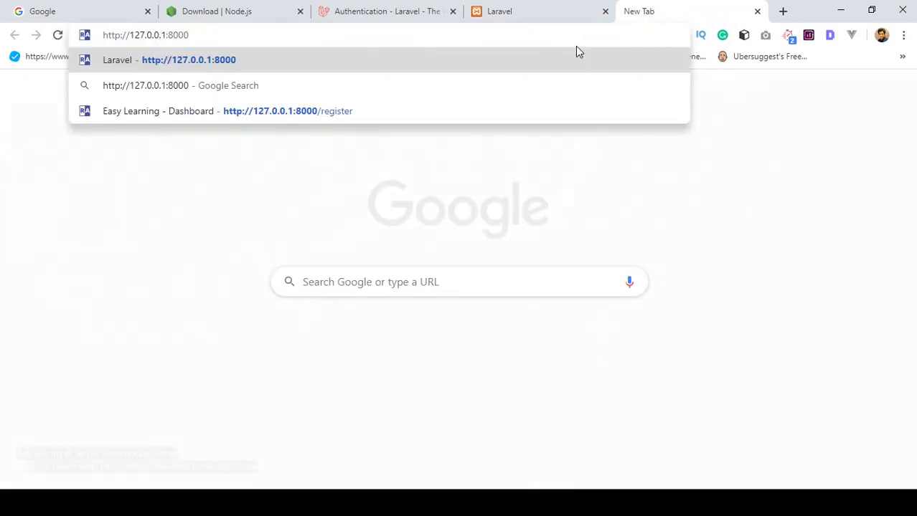
key("Return")
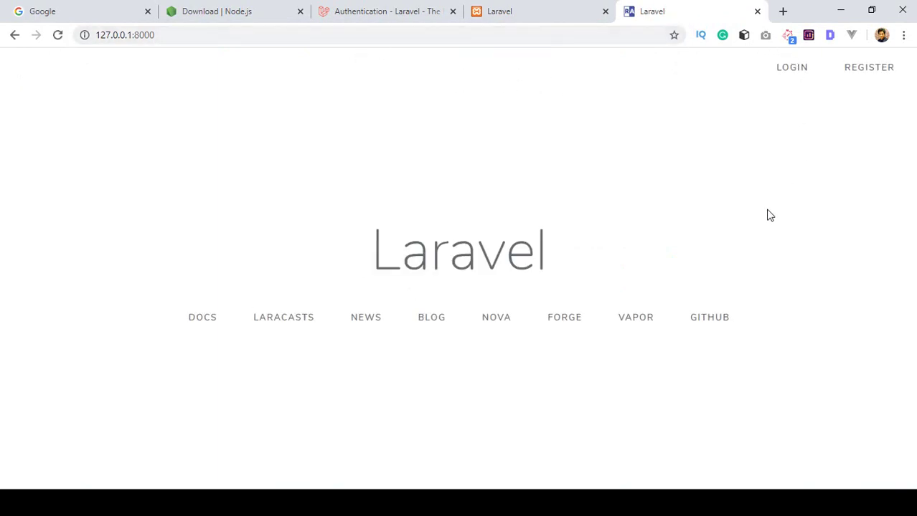
Compare the server address in the Command Prompt with the address of the Laravel page in the browser
key("alt+Tab")
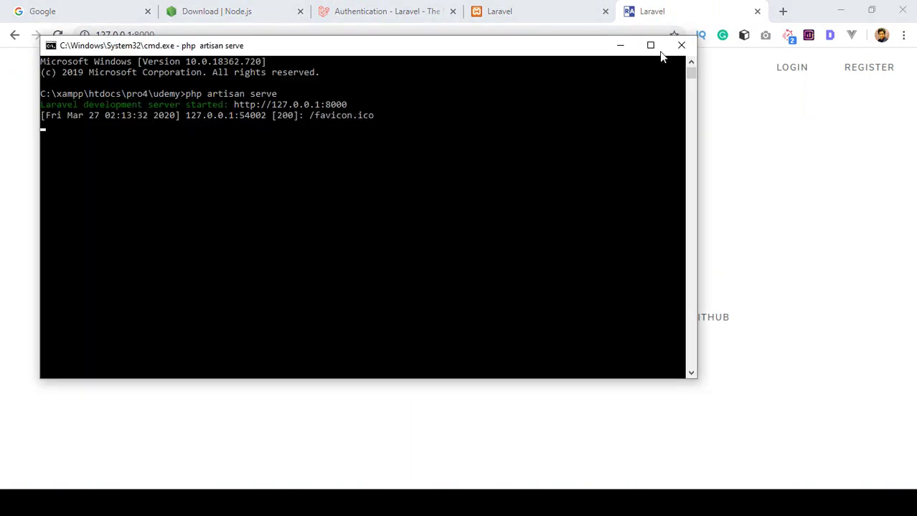
left_click_drag(503, 45, 511, 100)
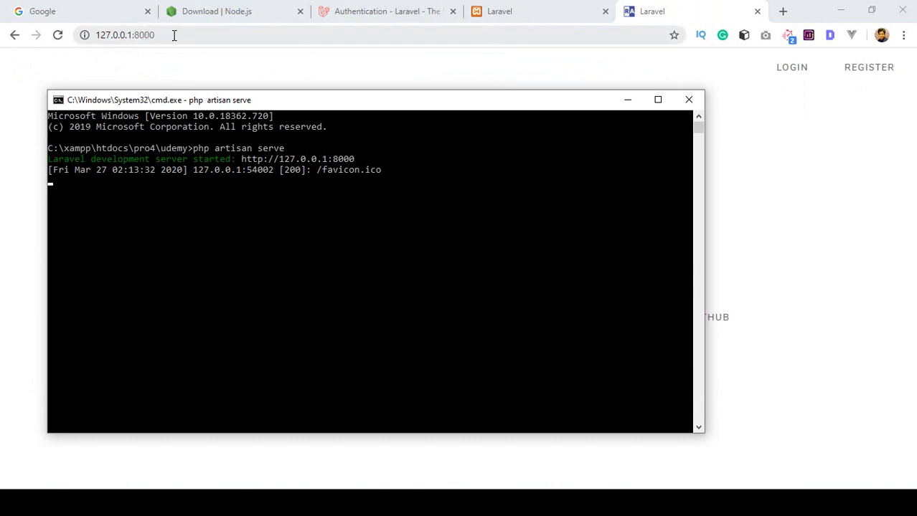
left_click(239, 55)
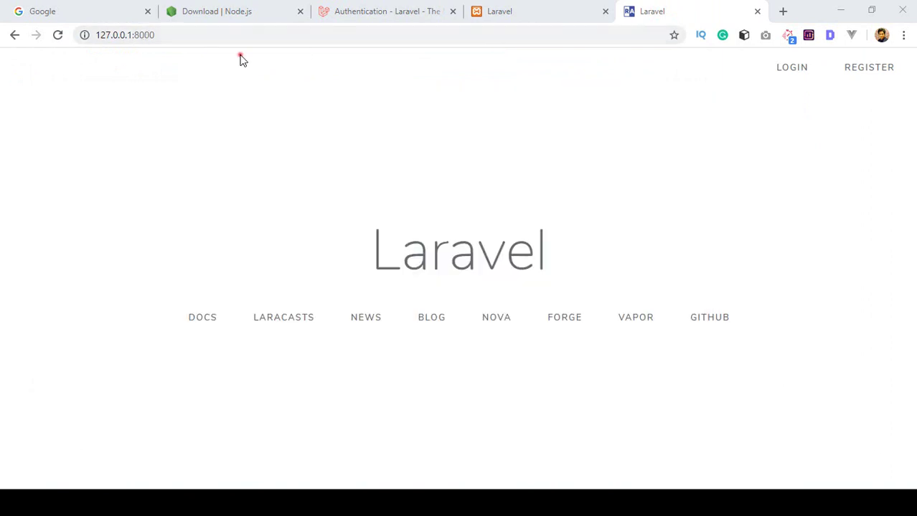
Open the site's Login page to check it, then return to the welcome page and open the Register page
left_click(784, 71)
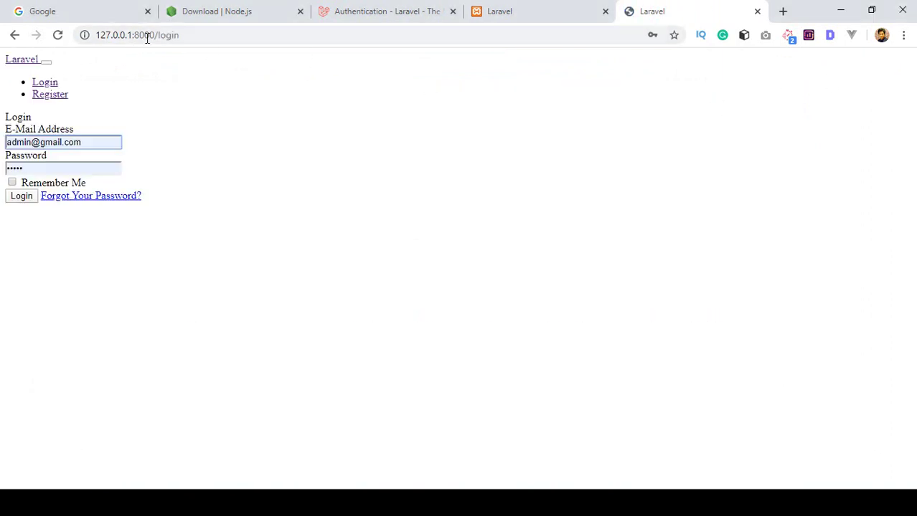
left_click(15, 34)
left_click(857, 70)
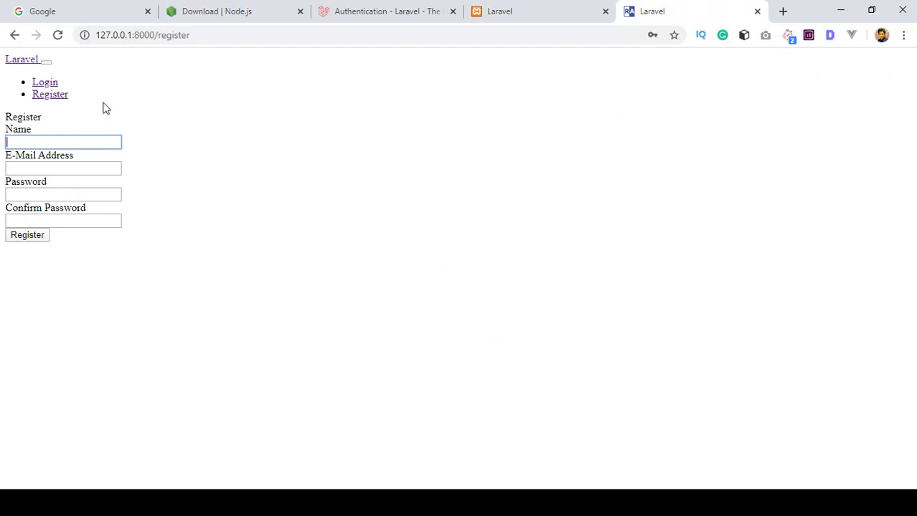
Revisit the Node.js download page, then open another Command Prompt in the udemy folder and run npm install
left_click(219, 11)
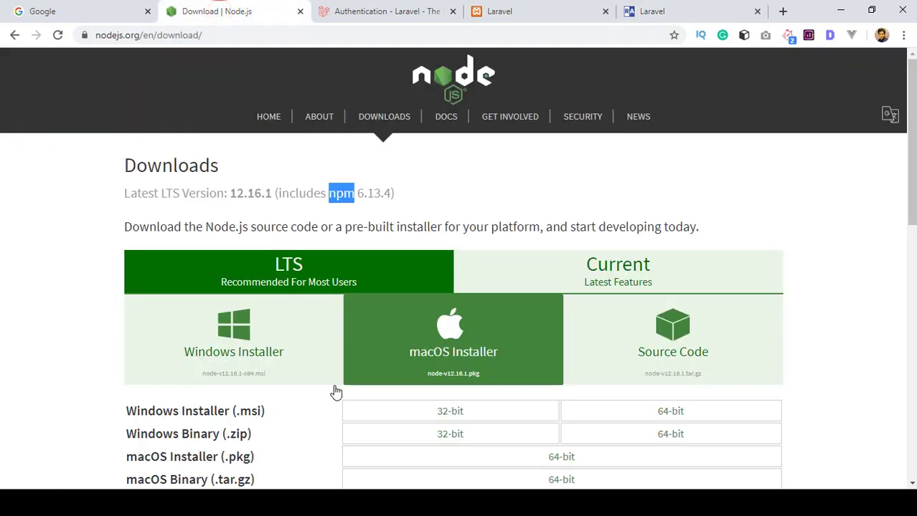
key("alt+Tab")
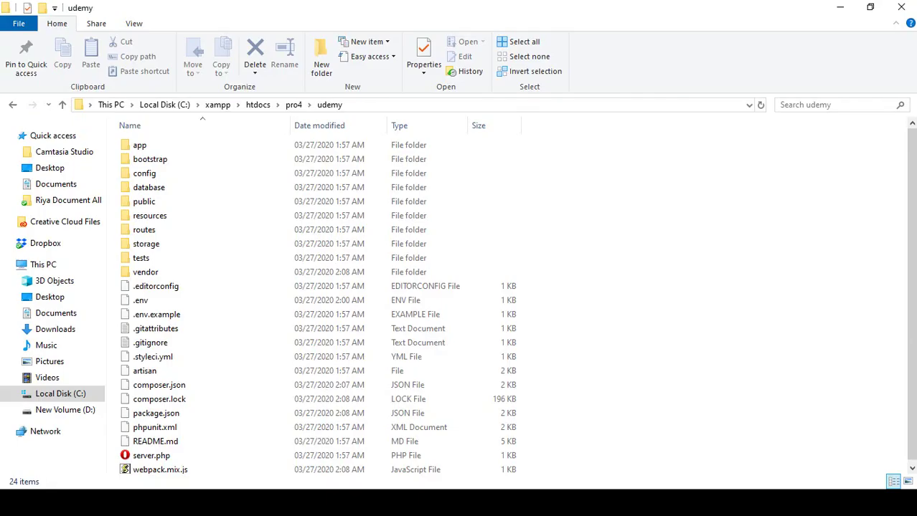
left_click(372, 106)
type("cmd")
key("Return")
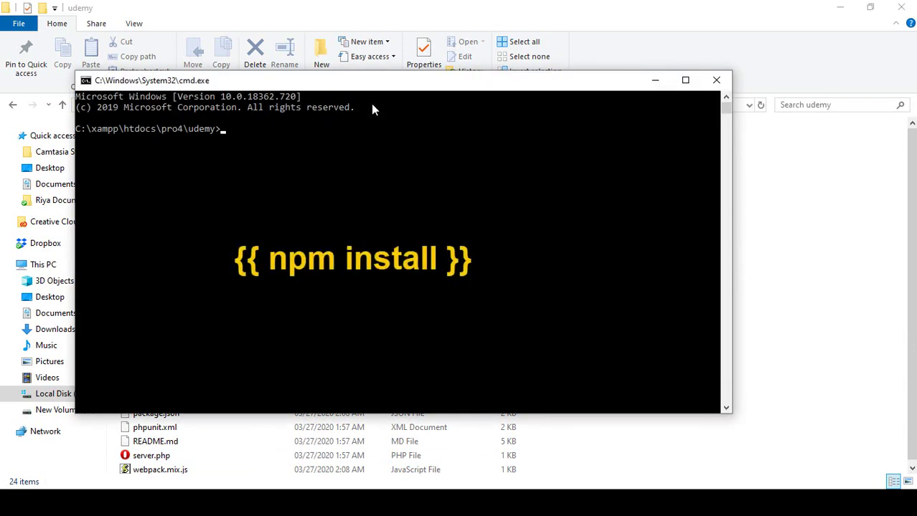
type("npm install")
key("Return")
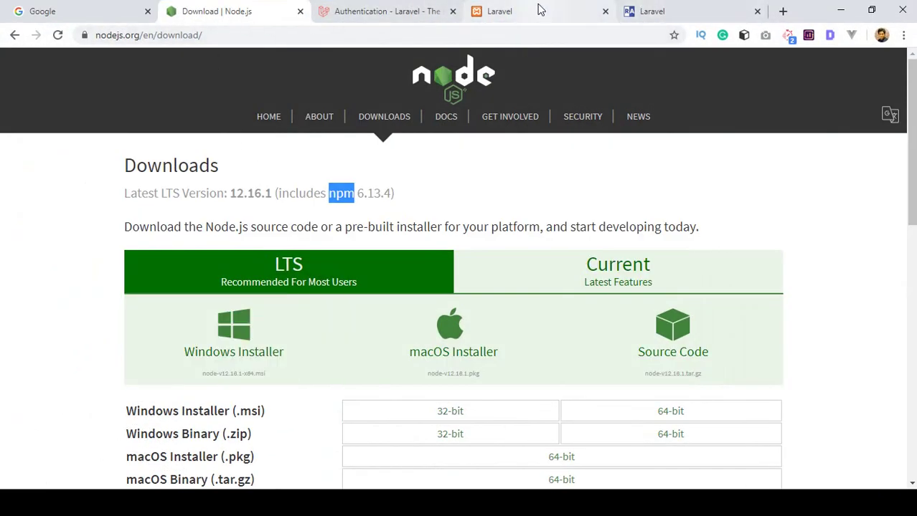
In Sublime Text, collapse the Controllers folder and examine the packages in the node_modules folder, then collapse it
left_click(830, 10)
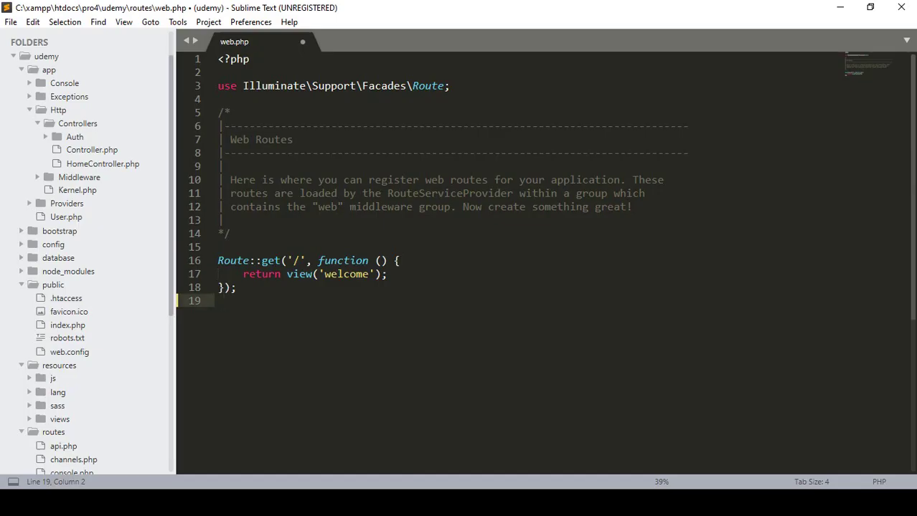
left_click(90, 124)
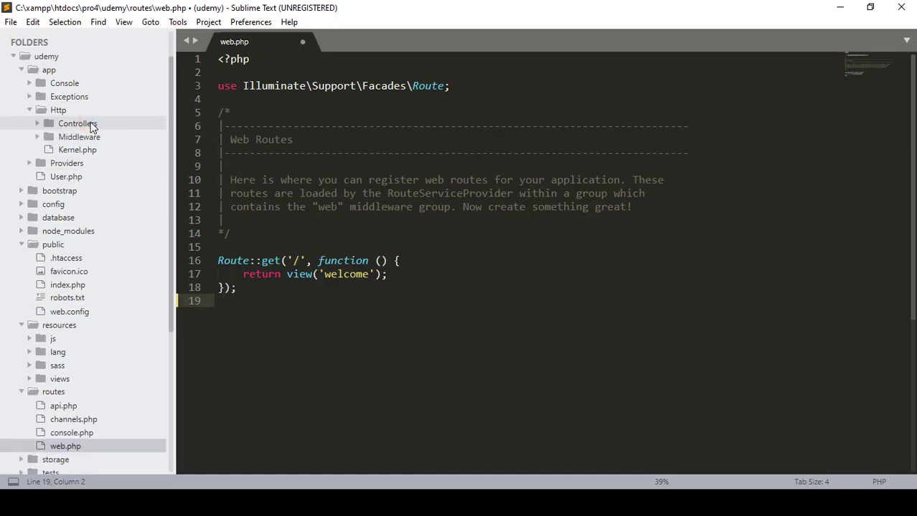
left_click(65, 231)
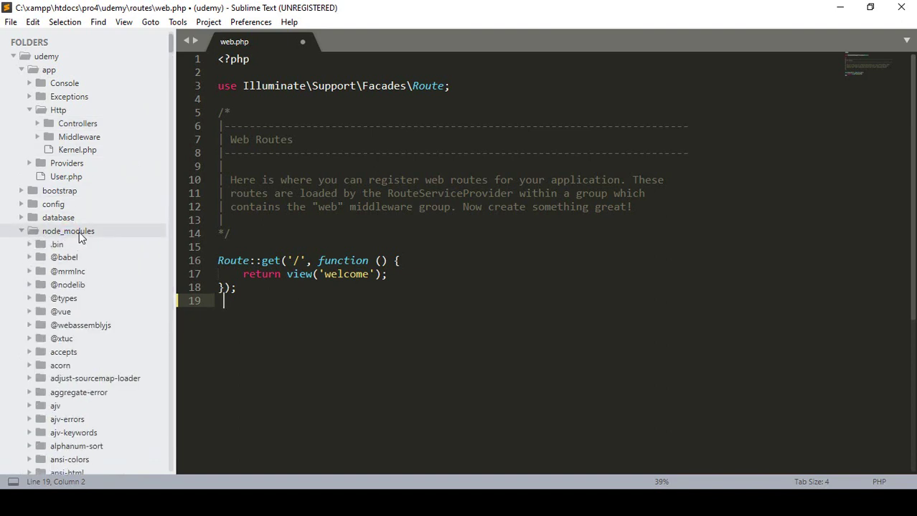
scroll(55, 273, "down", 3)
scroll(58, 270, "up", 2)
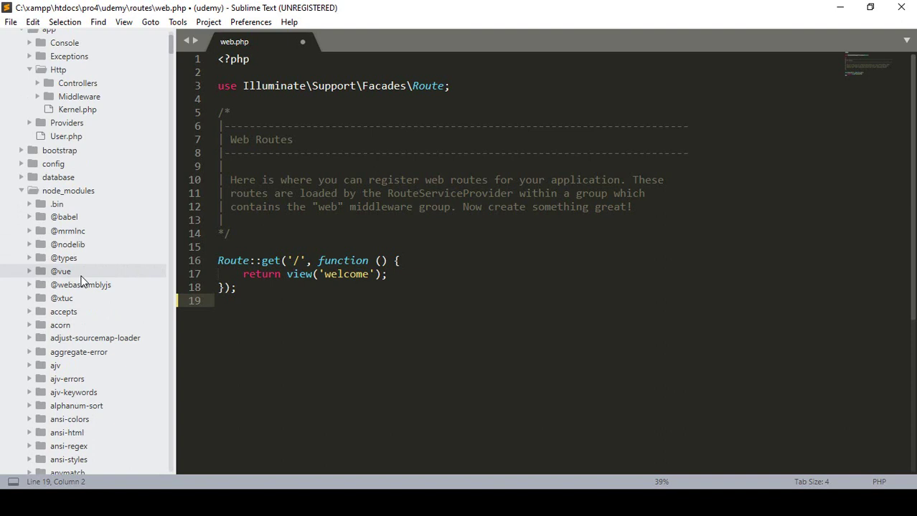
left_click(68, 191)
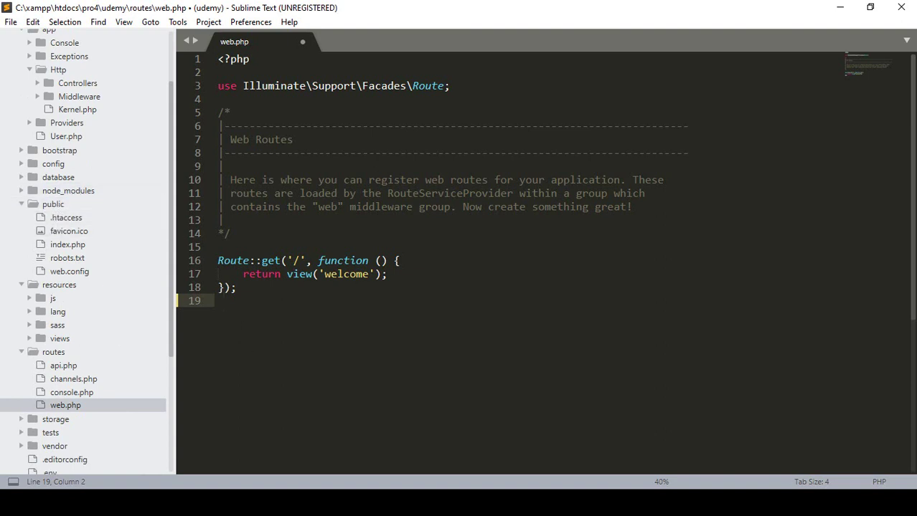
Switch to the browser and reload the Register page at 127.0.0.1:8000/register to check its styling
key("alt+Tab")
left_click(638, 11)
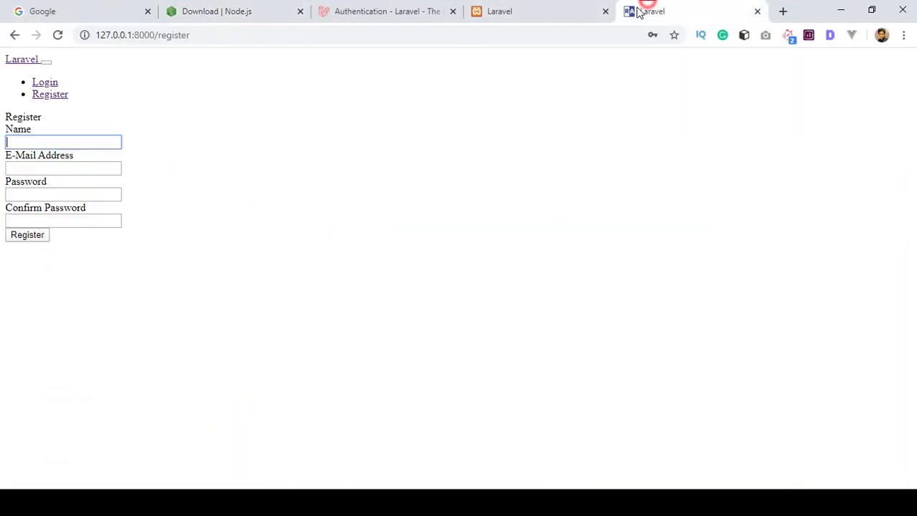
left_click(57, 34)
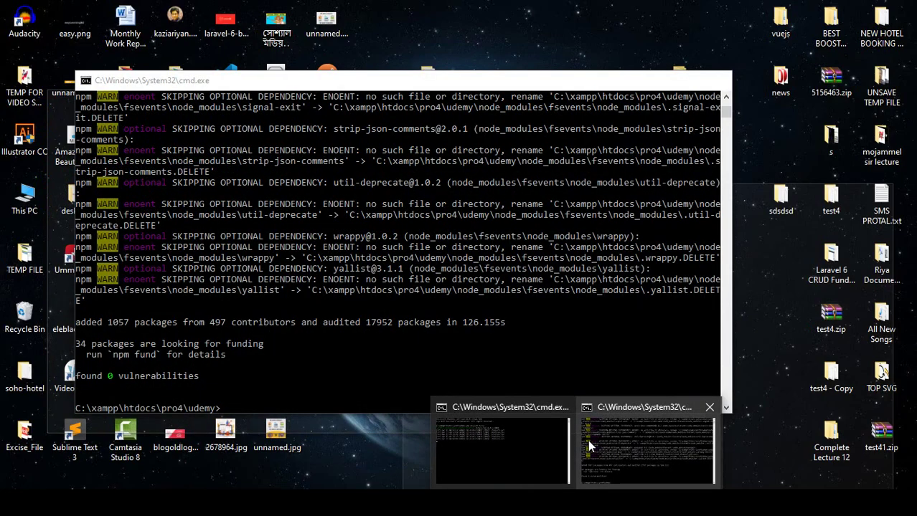
Switch to the npm Command Prompt, compile the project's front-end assets in watch mode and review the build output
left_click(588, 441)
scroll(484, 280, "down", 3)
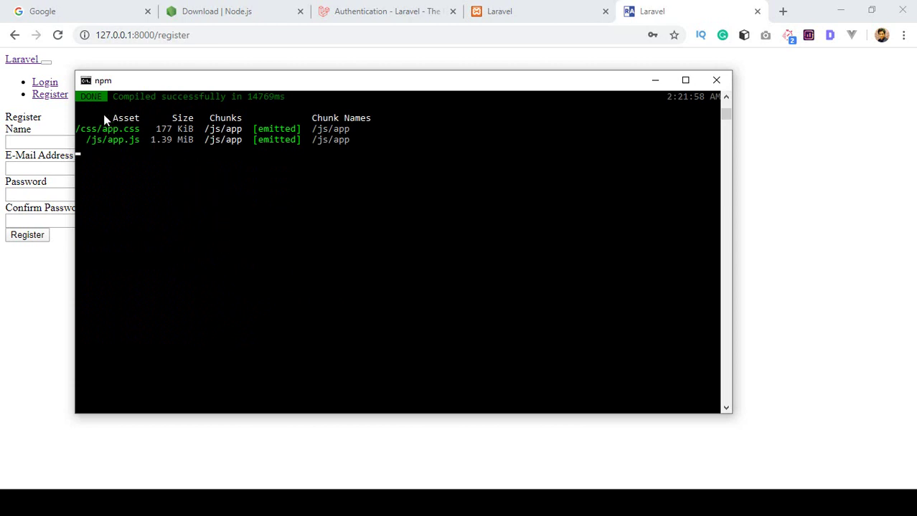
scroll(317, 182, "up", 2)
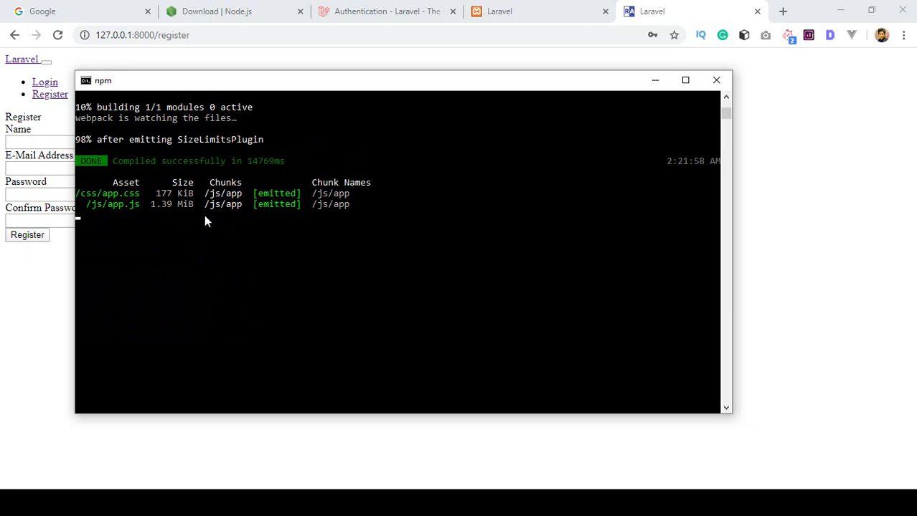
Switch to Sublime Text and examine the contents of the css and js folders under public
key("alt+Tab")
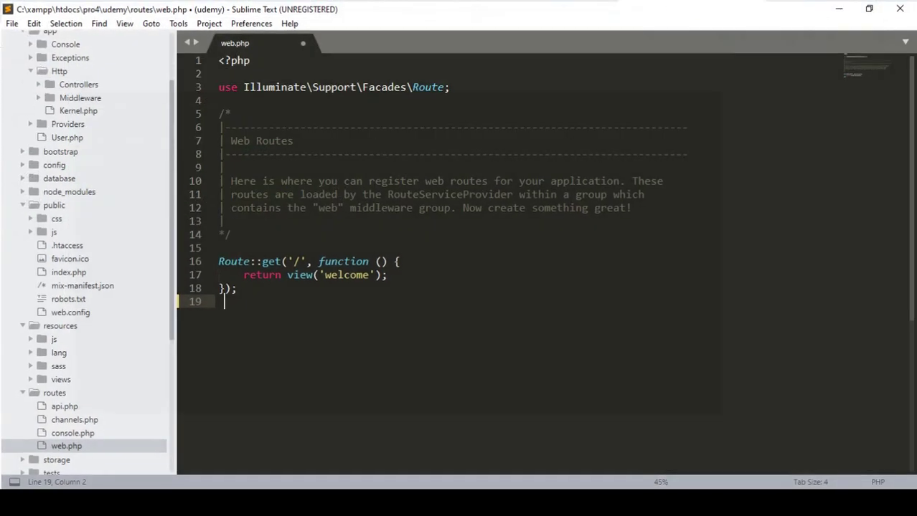
left_click(61, 219)
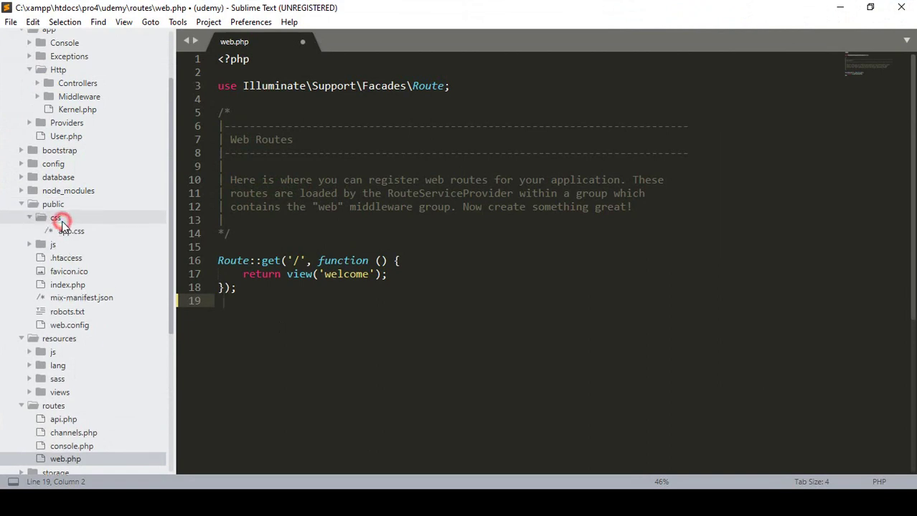
left_click(62, 221)
left_click(60, 229)
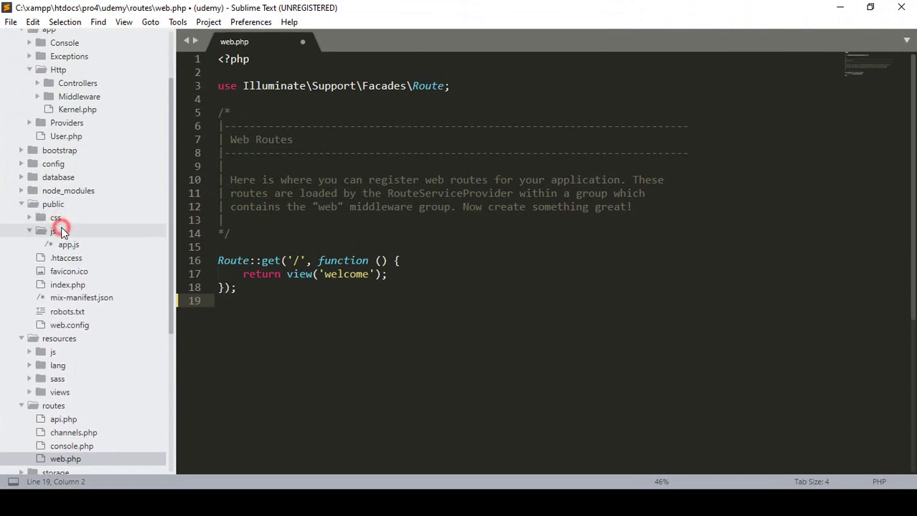
left_click(62, 231)
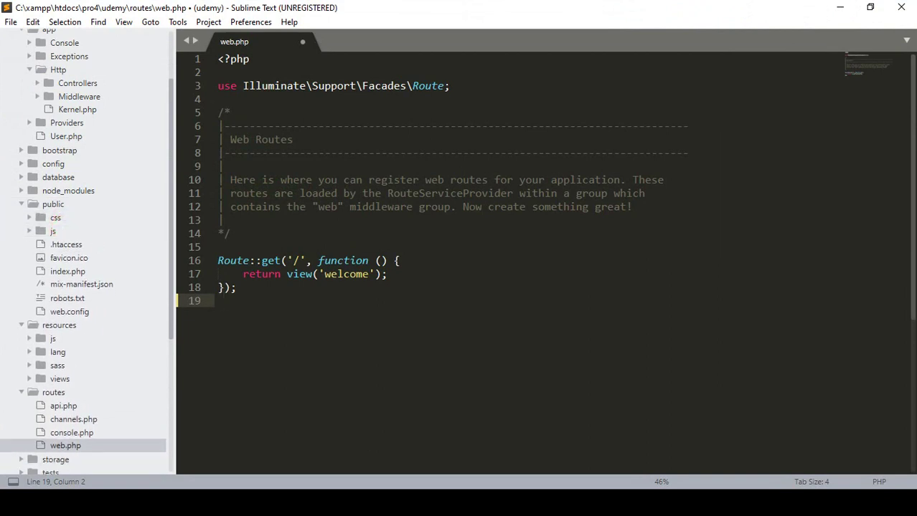
Reload the Register page in the browser, then open the Login page and return to the Laravel home page
key("alt+Tab")
left_click(57, 34)
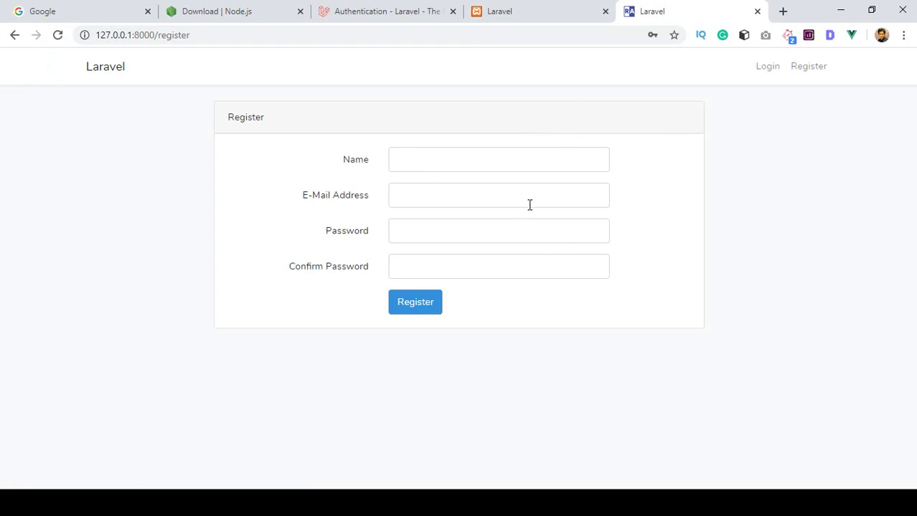
left_click(763, 66)
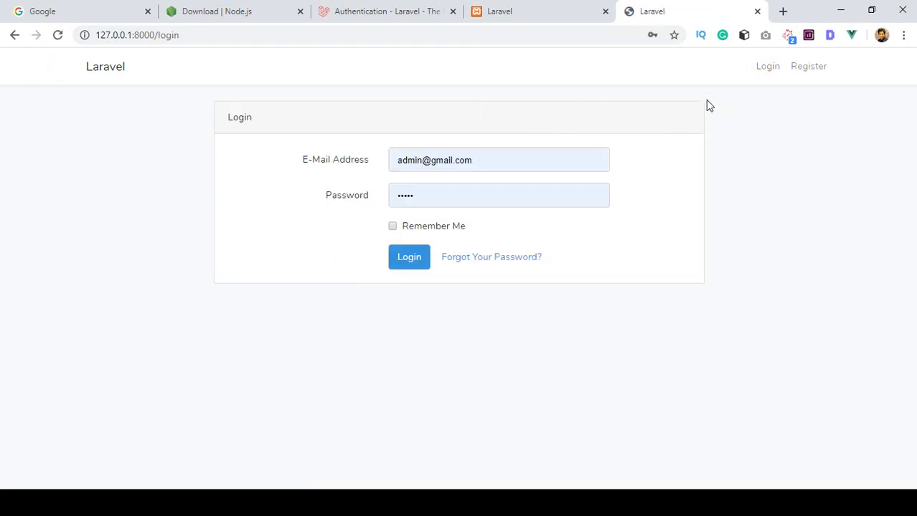
left_click(114, 67)
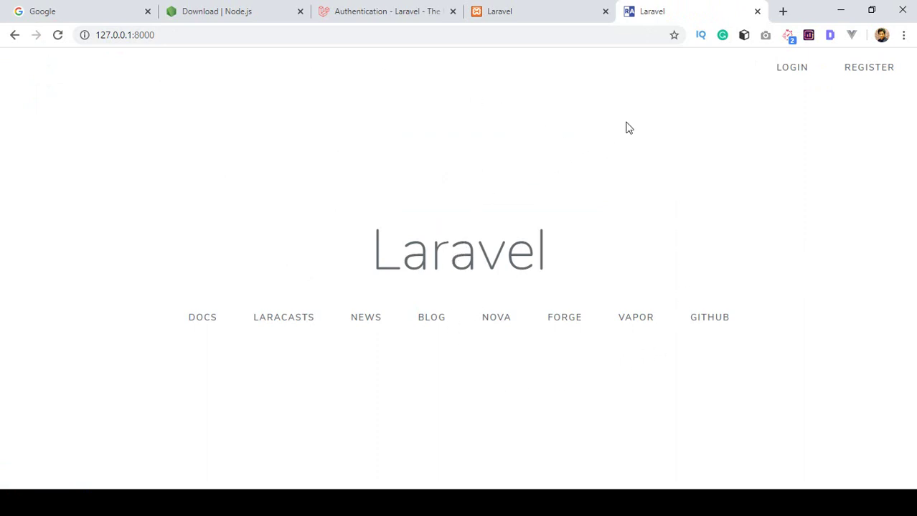
Open the Login page, then switch to Sublime Text, collapse the public folder and examine the js folder and its components under resources
left_click(782, 72)
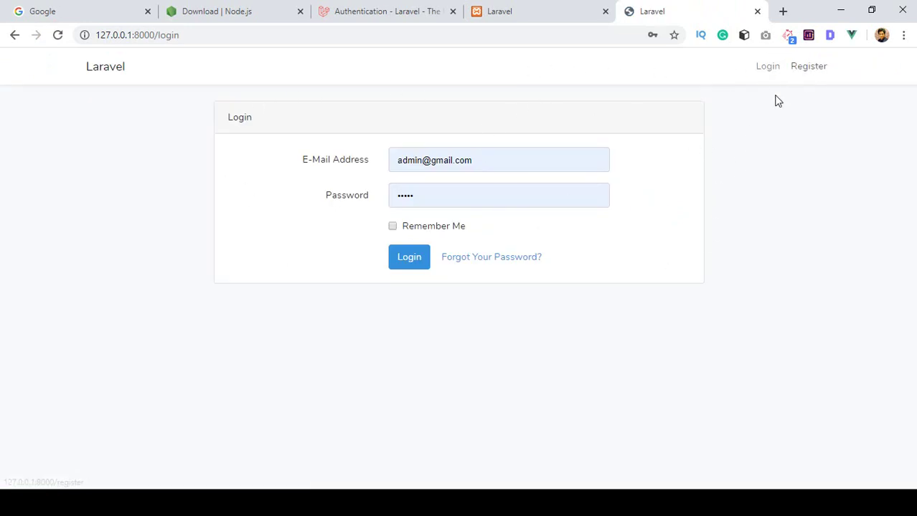
left_click(423, 489)
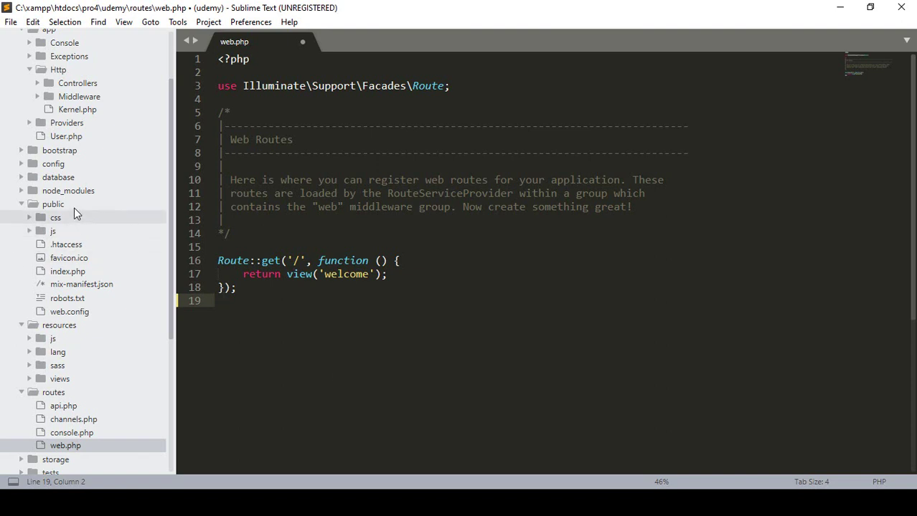
left_click(55, 204)
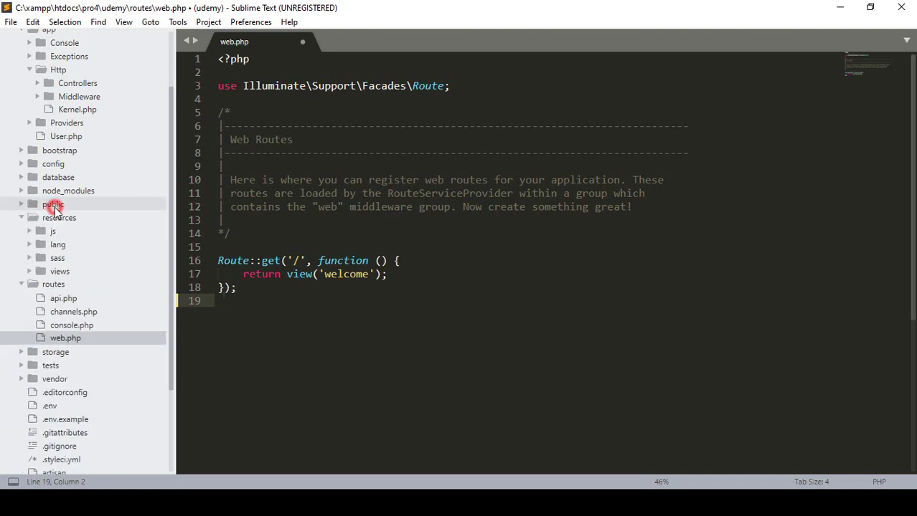
left_click(60, 219)
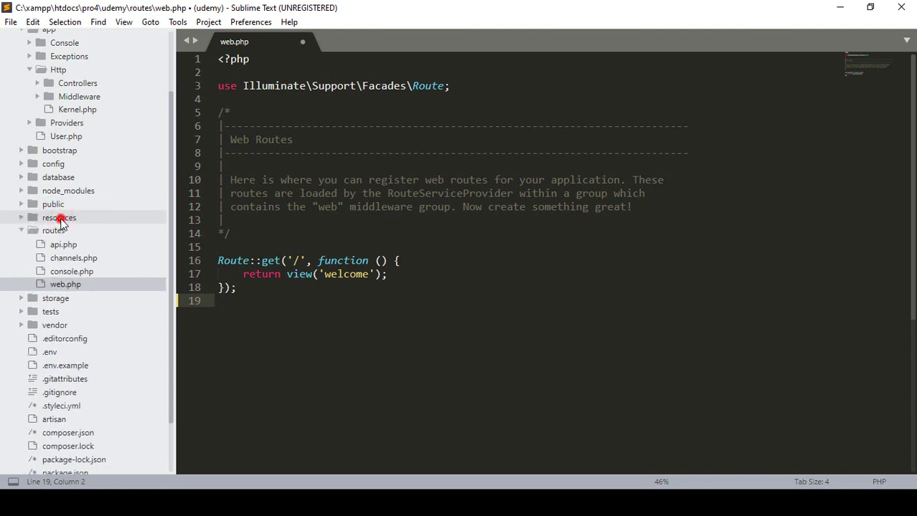
left_click(60, 219)
left_click(51, 231)
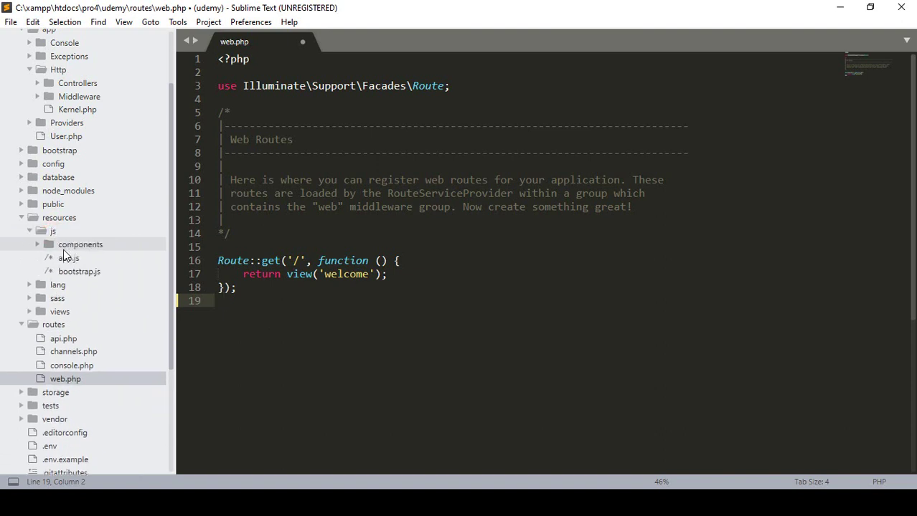
left_click(76, 246)
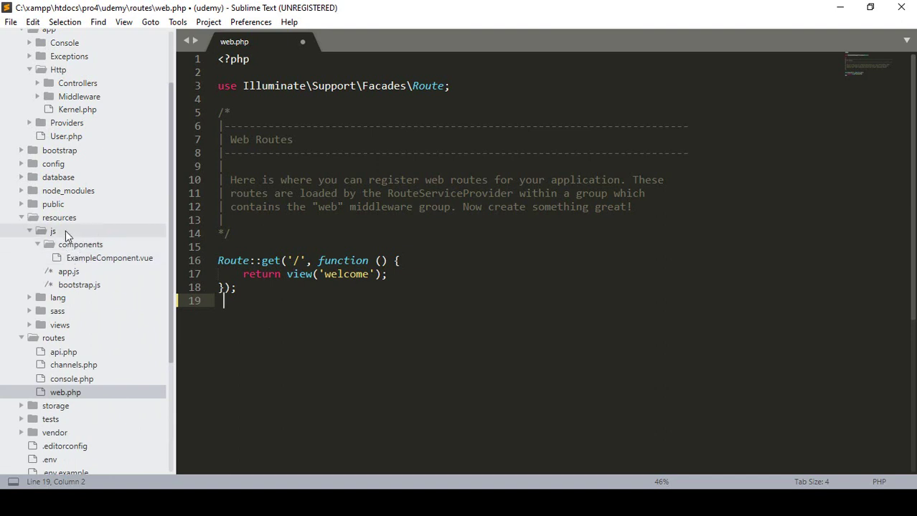
left_click(50, 238)
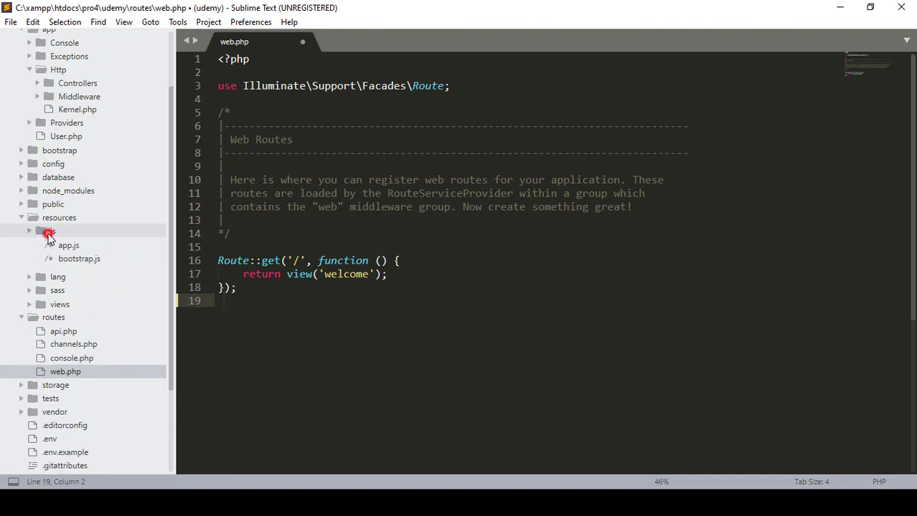
scroll(60, 206, "up", 1)
scroll(60, 207, "up", 3)
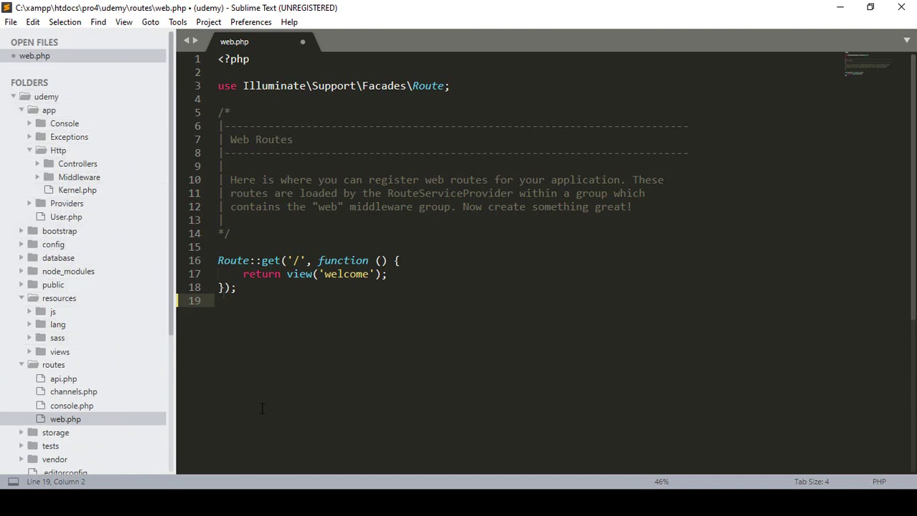
Save web.php, switch back to the browser and return from the Login page to the Laravel home page
key("ctrl+s")
key("alt+Tab")
left_click(110, 75)
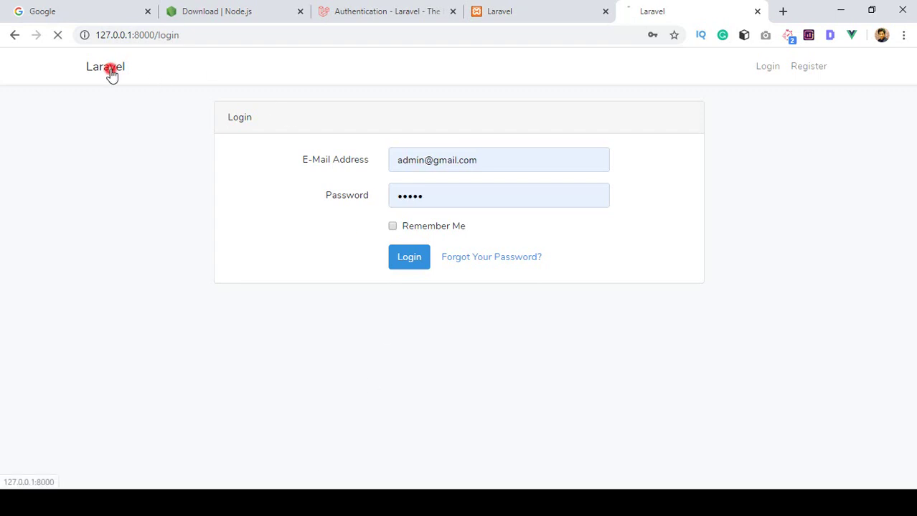